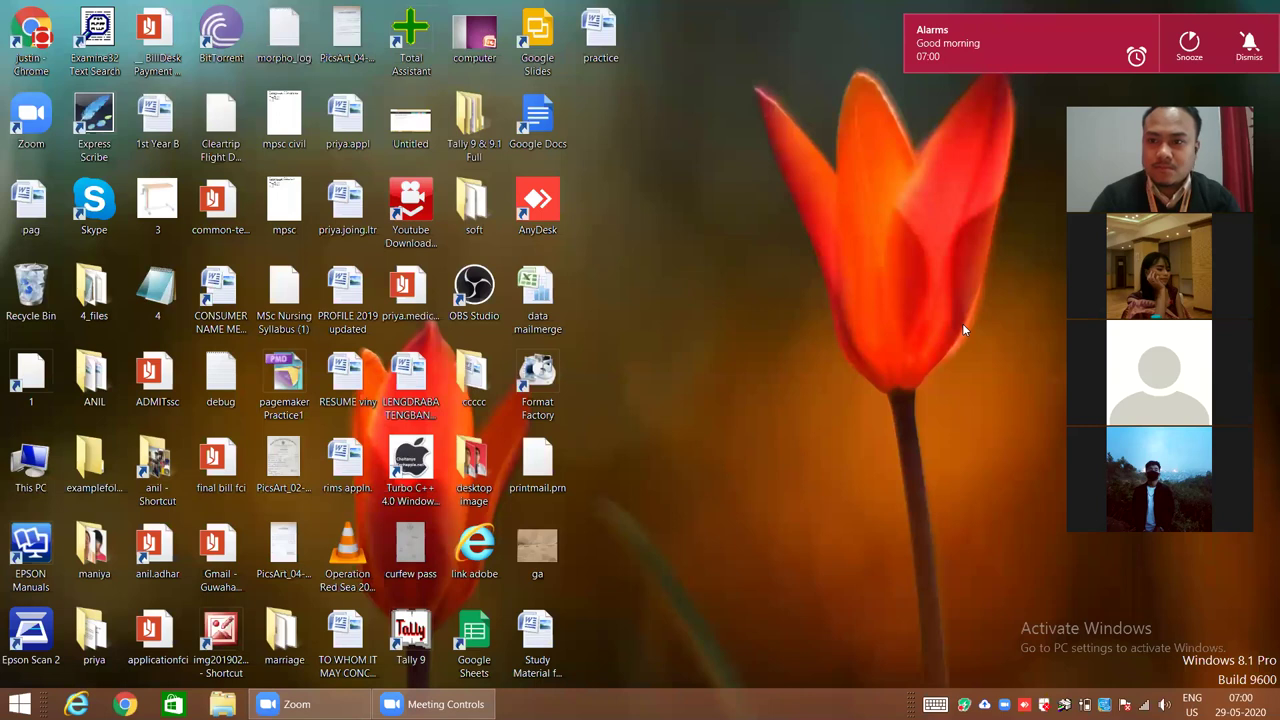
Step: Dismiss the alarm and search the computer for Microsoft Office to open Word with a blank document
{"action": "left_click", "coordinate": [1247, 50]}
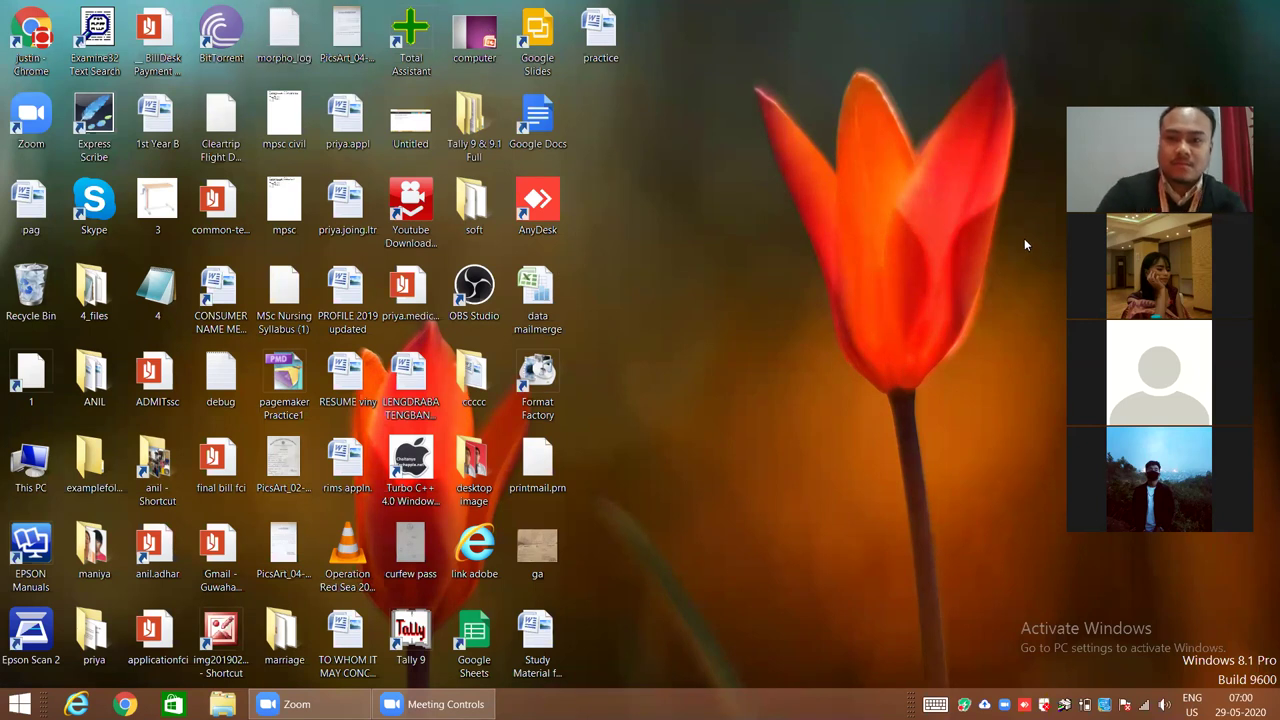
{"action": "mouse_move", "coordinate": [1262, 107]}
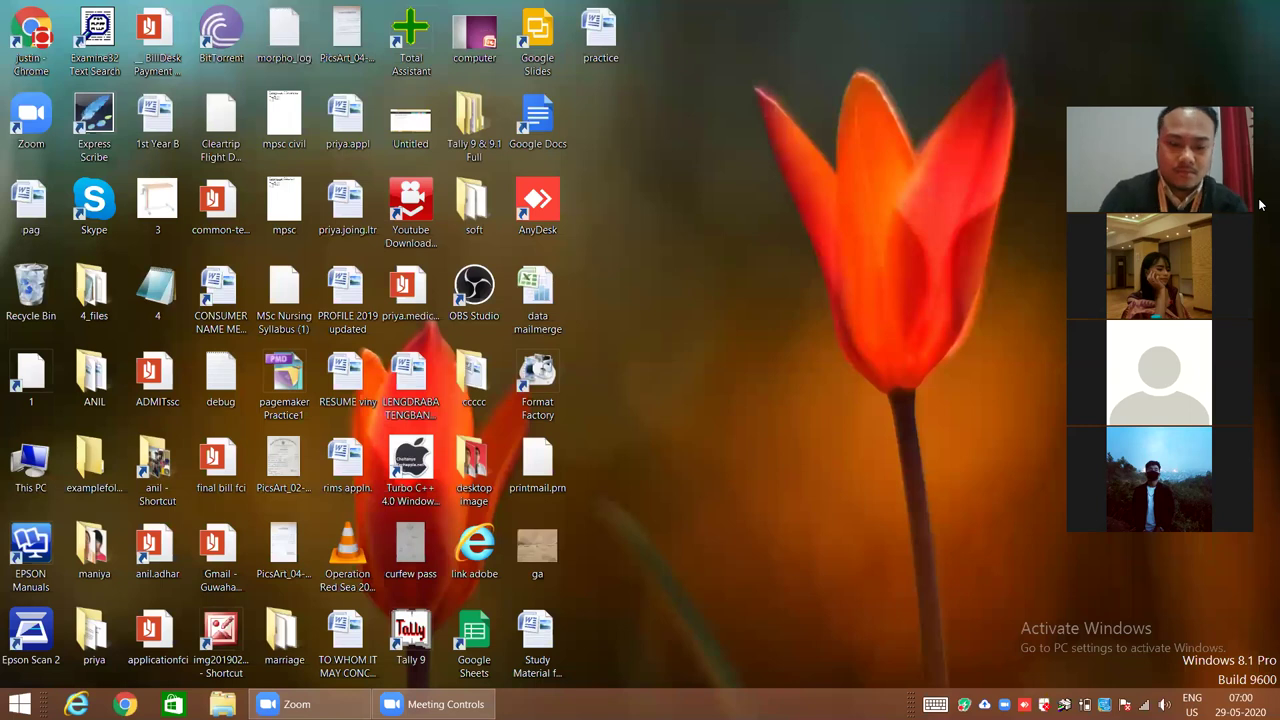
{"action": "key", "text": "super+s"}
{"action": "type", "text": "microsoft Office PowerPoint 2007"}
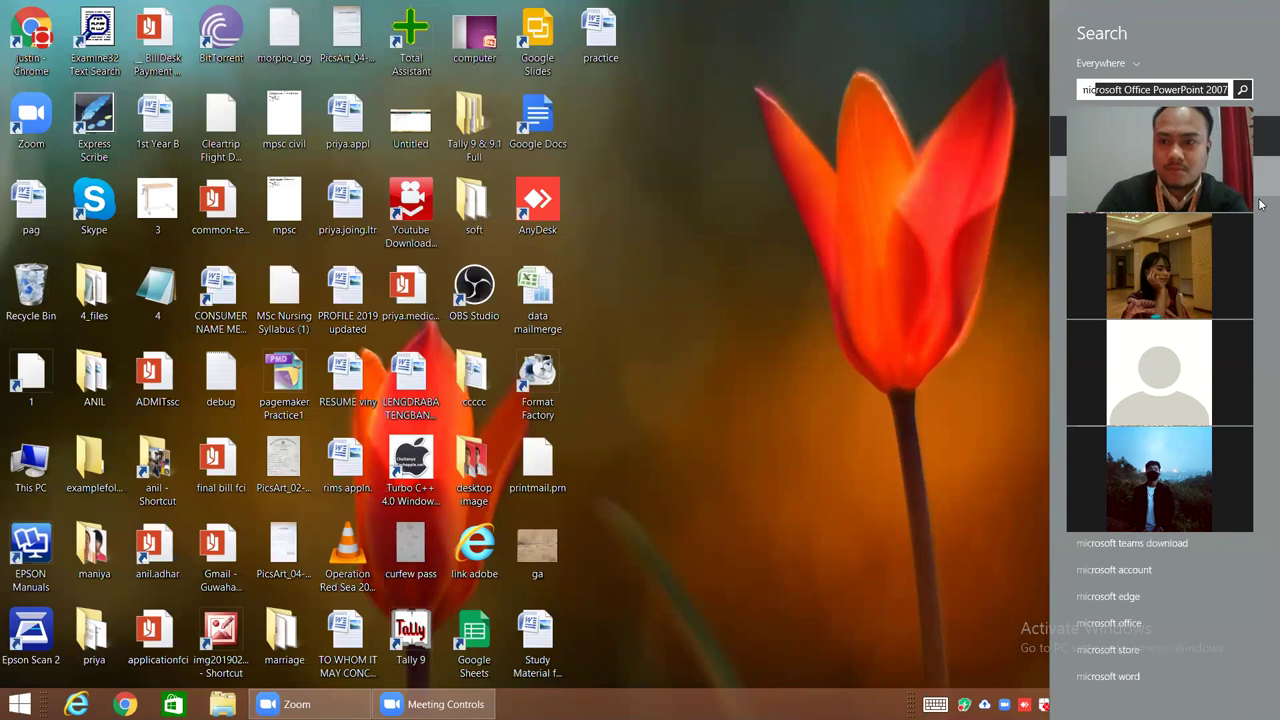
{"action": "key", "text": "Return"}
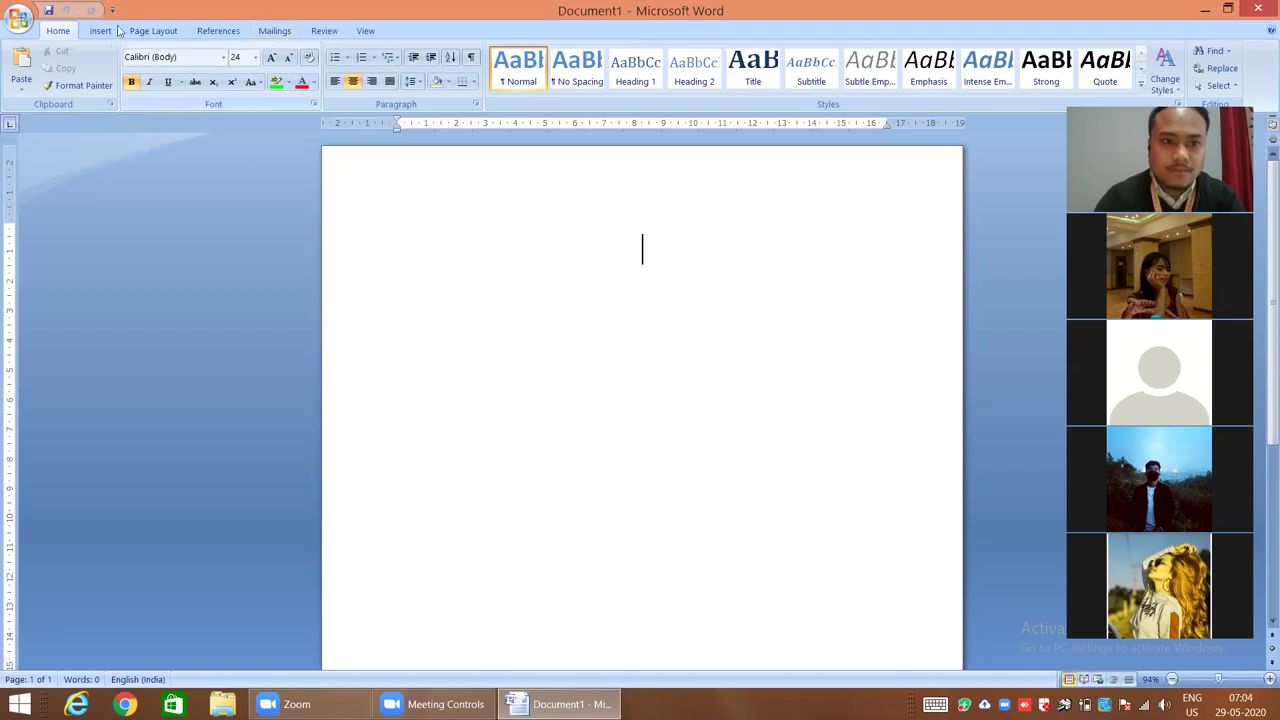
Step: Left-align the paragraph and create a four-diamond bulleted list with the items "sahdhsagdhghsad" and "askdjaskdjjasd"
{"action": "left_click", "coordinate": [334, 82]}
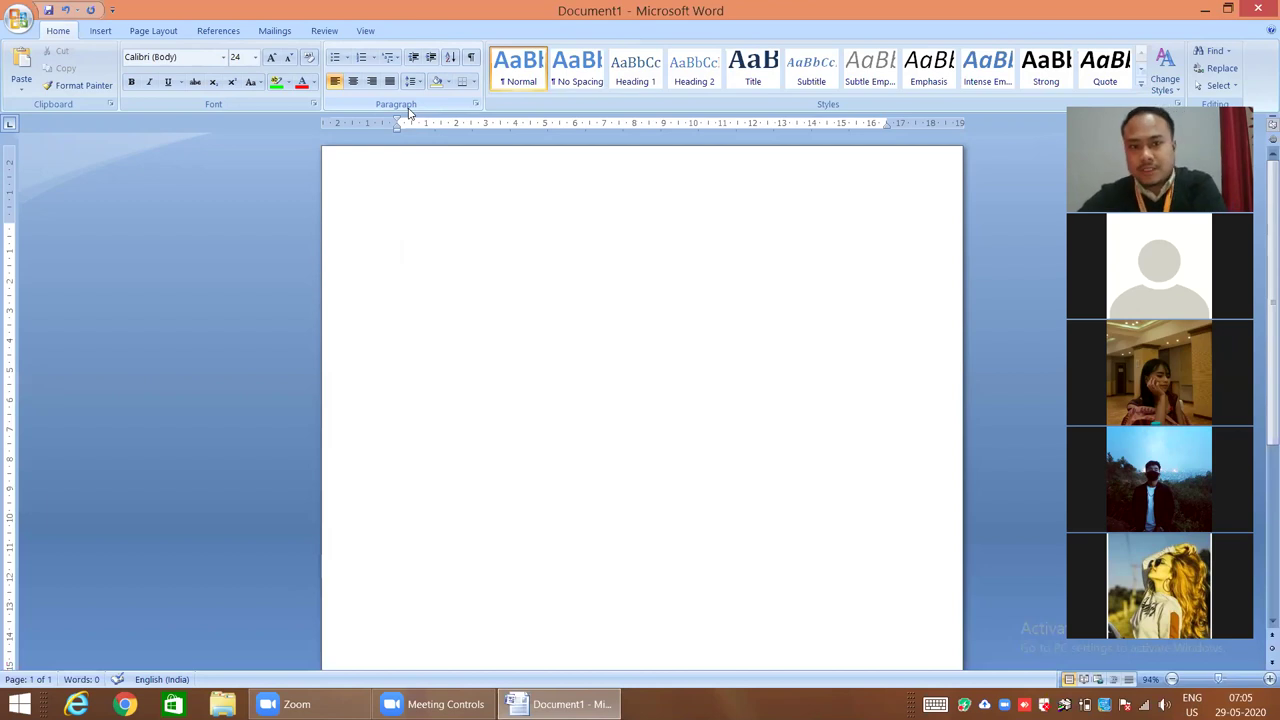
{"action": "left_click", "coordinate": [346, 58]}
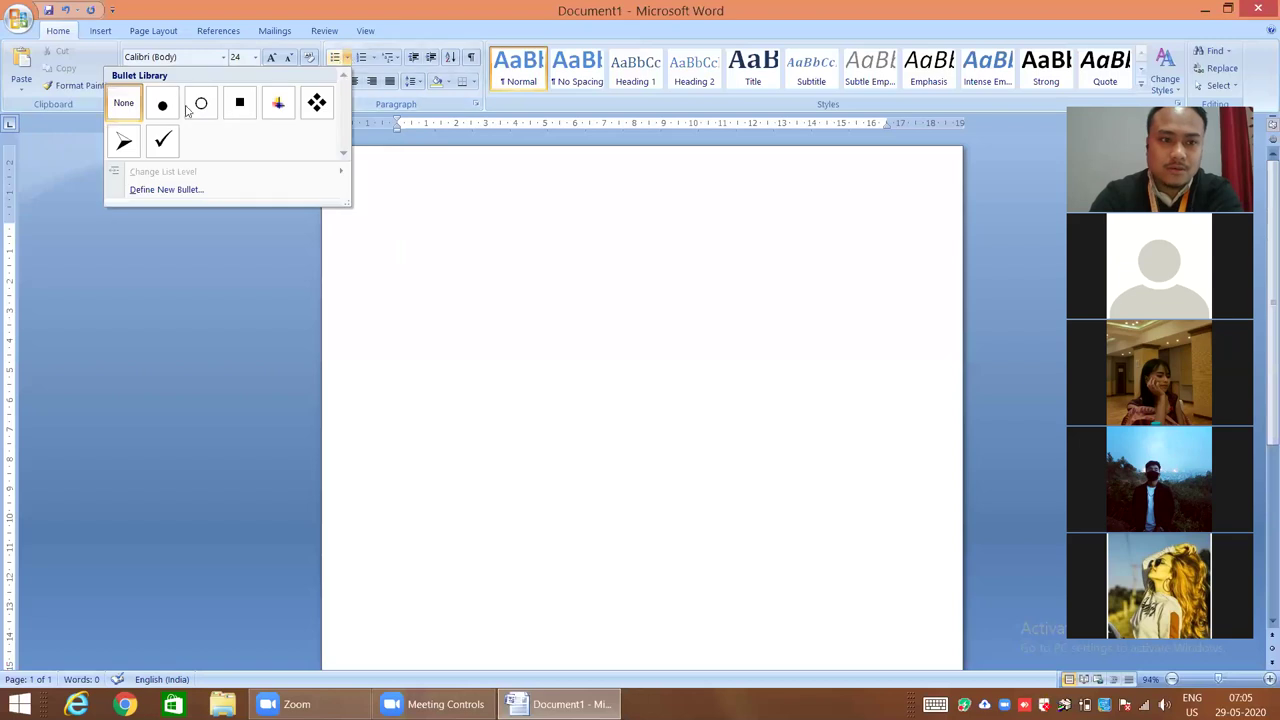
{"action": "left_click", "coordinate": [318, 103]}
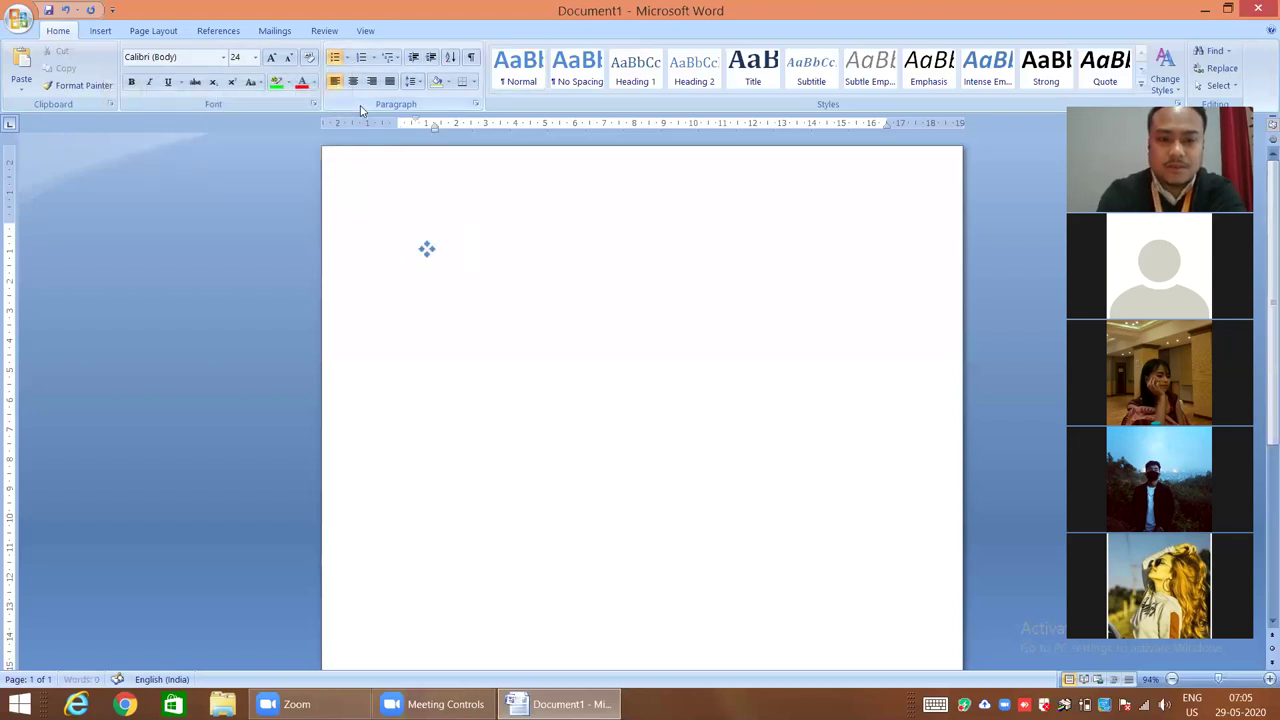
{"action": "type", "text": "sahdhsagdhghsad"}
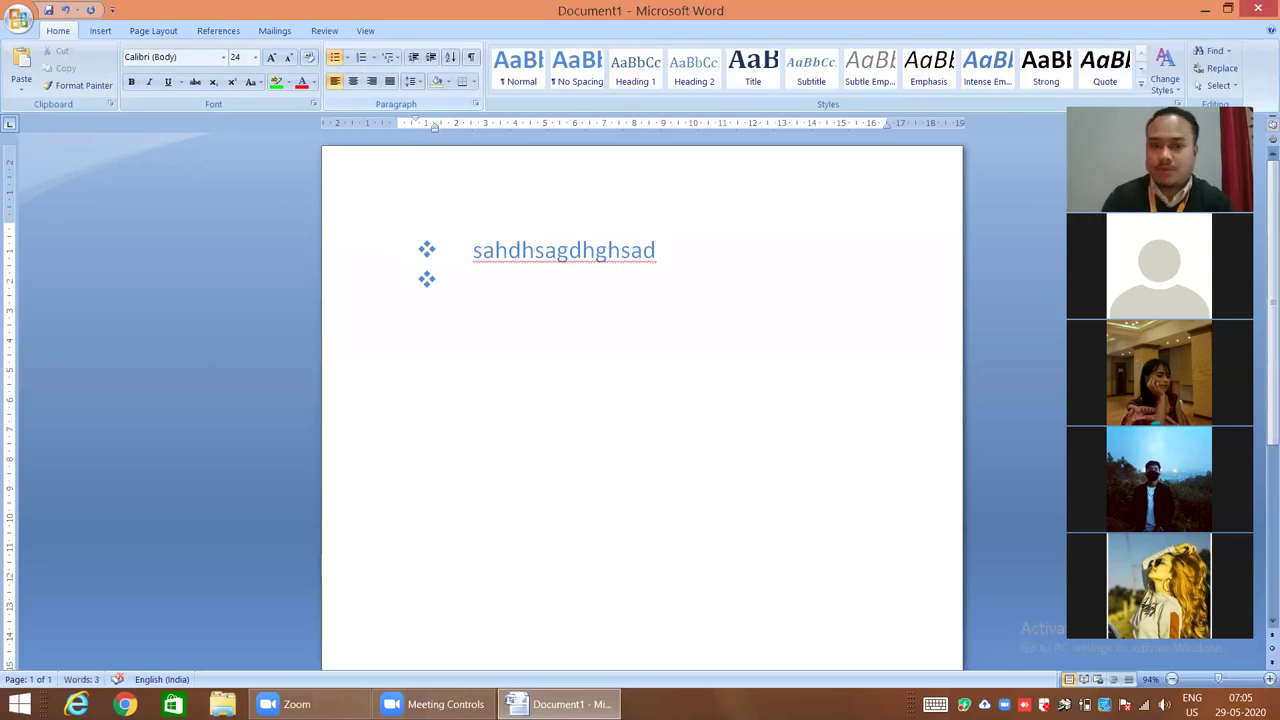
{"action": "type", "text": "askdjaskdjjasd"}
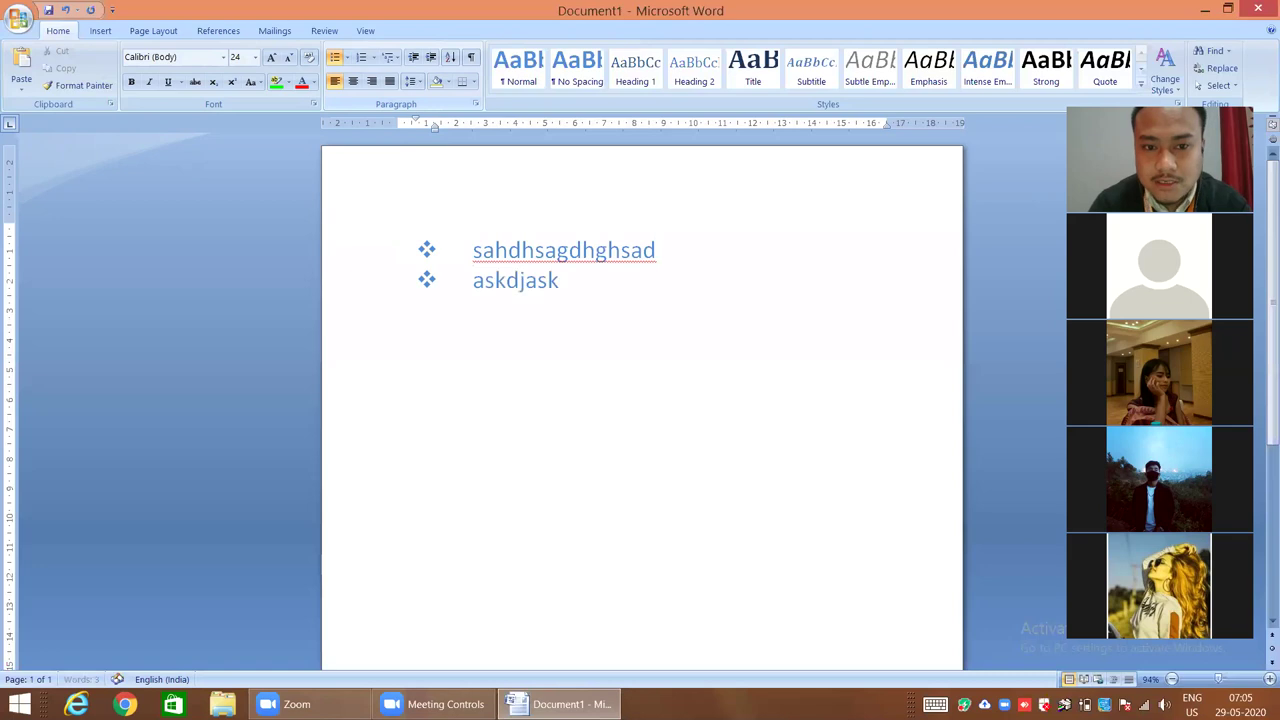
{"action": "key", "text": "Return"}
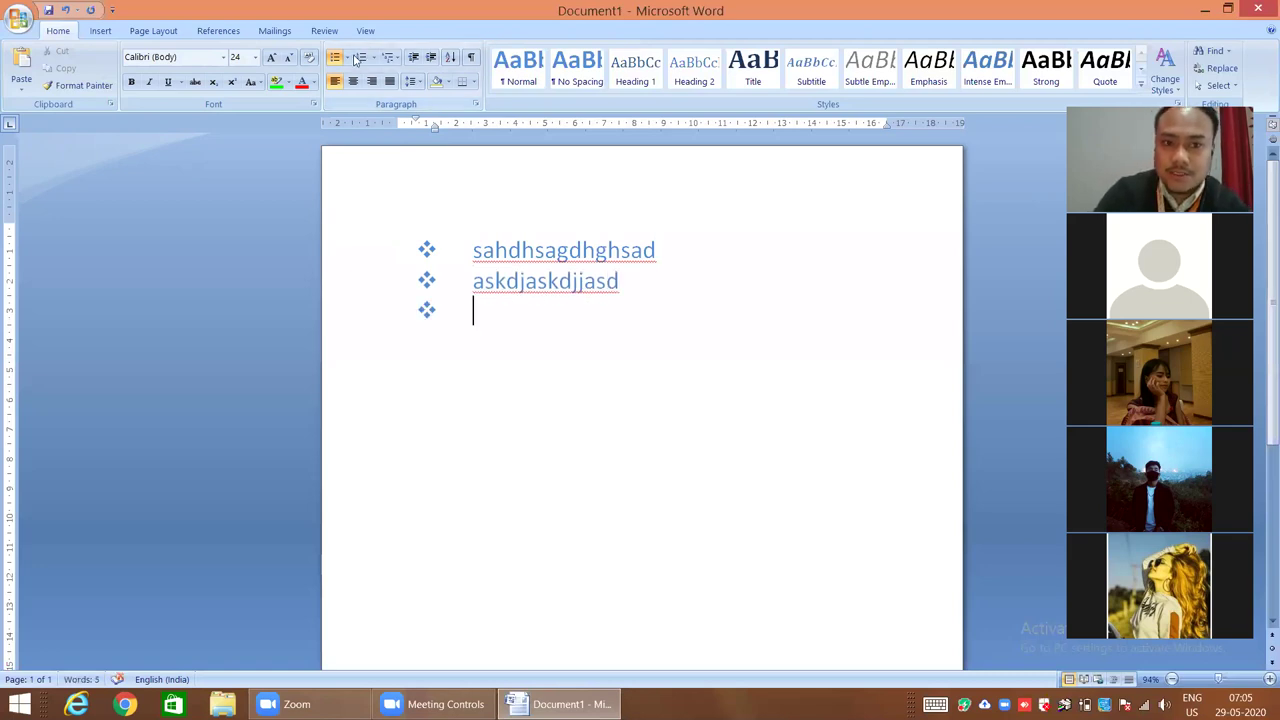
Step: Review the available bullet and numbering styles, and end the bulleted list after its second item
{"action": "left_click", "coordinate": [347, 59]}
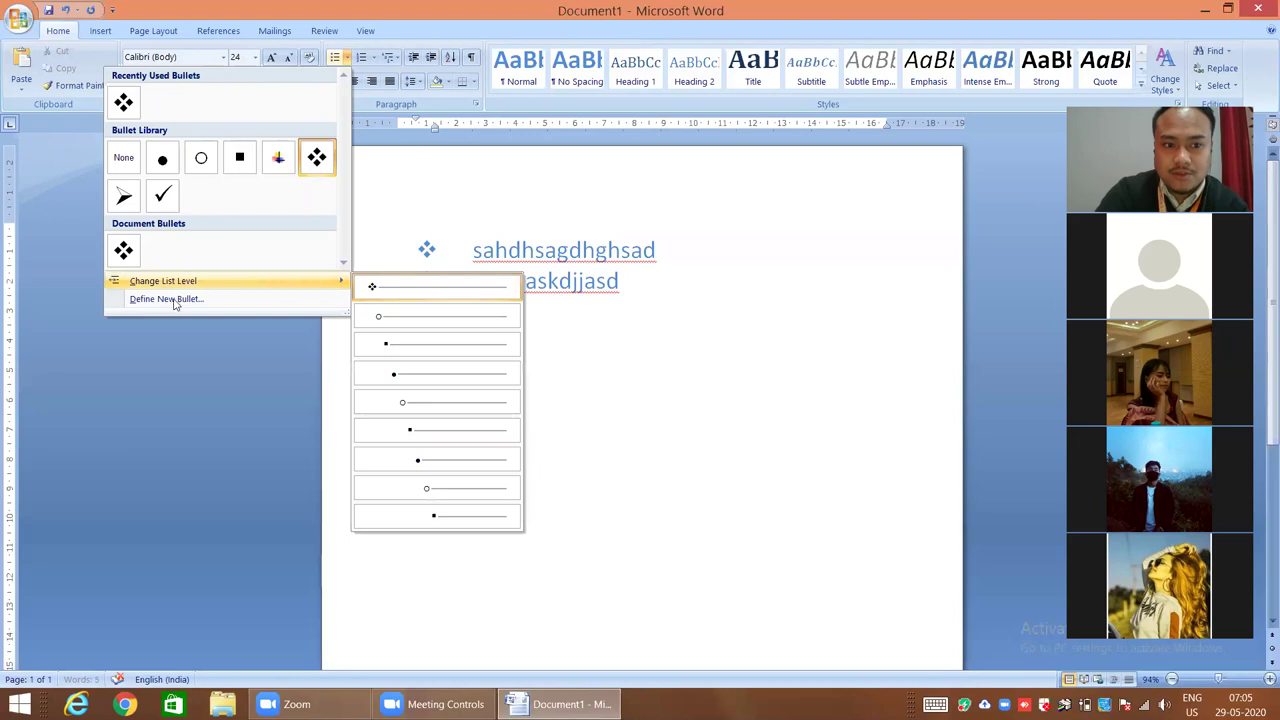
{"action": "mouse_move", "coordinate": [182, 289]}
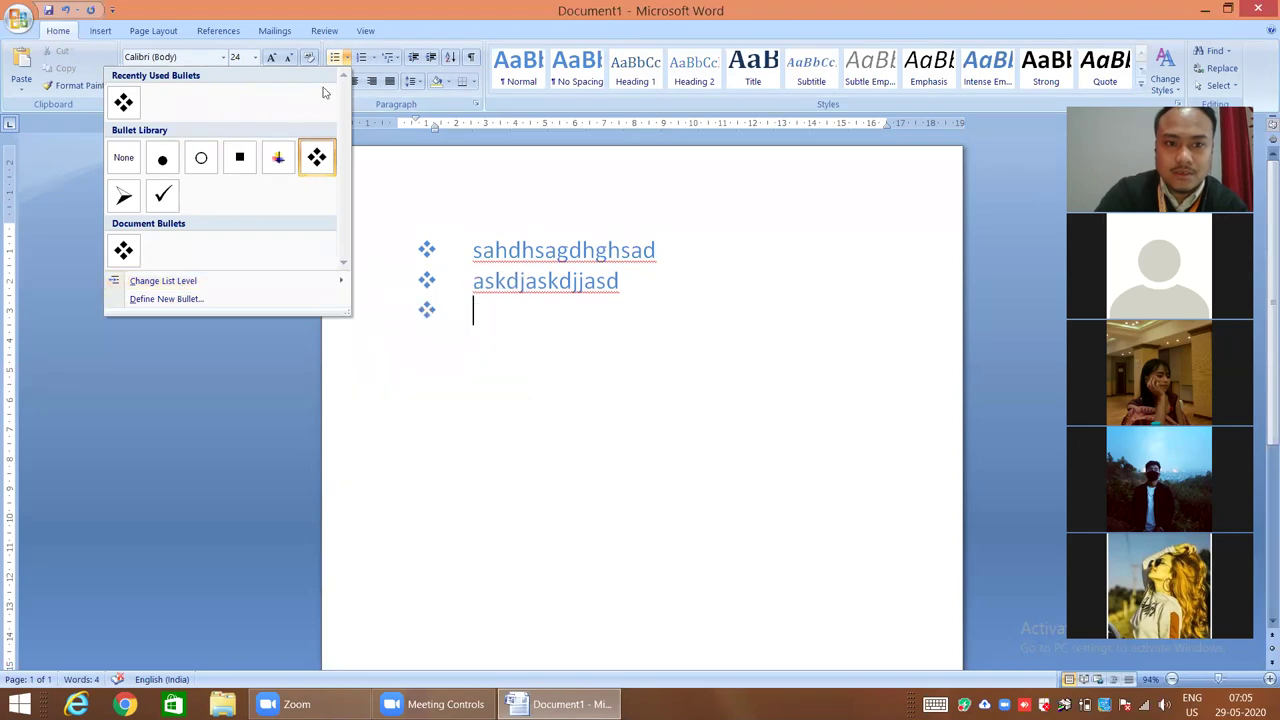
{"action": "left_click", "coordinate": [373, 60]}
{"action": "left_click", "coordinate": [373, 60]}
{"action": "left_click", "coordinate": [373, 60]}
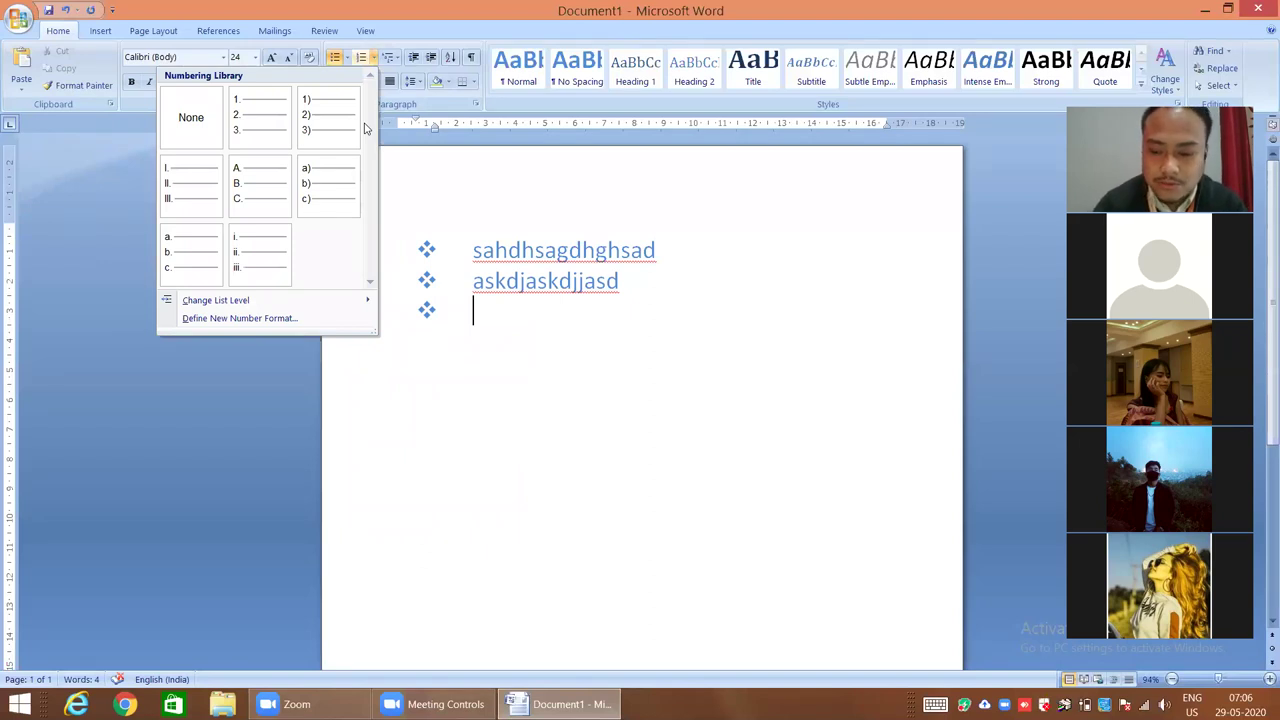
{"action": "key", "text": "Escape"}
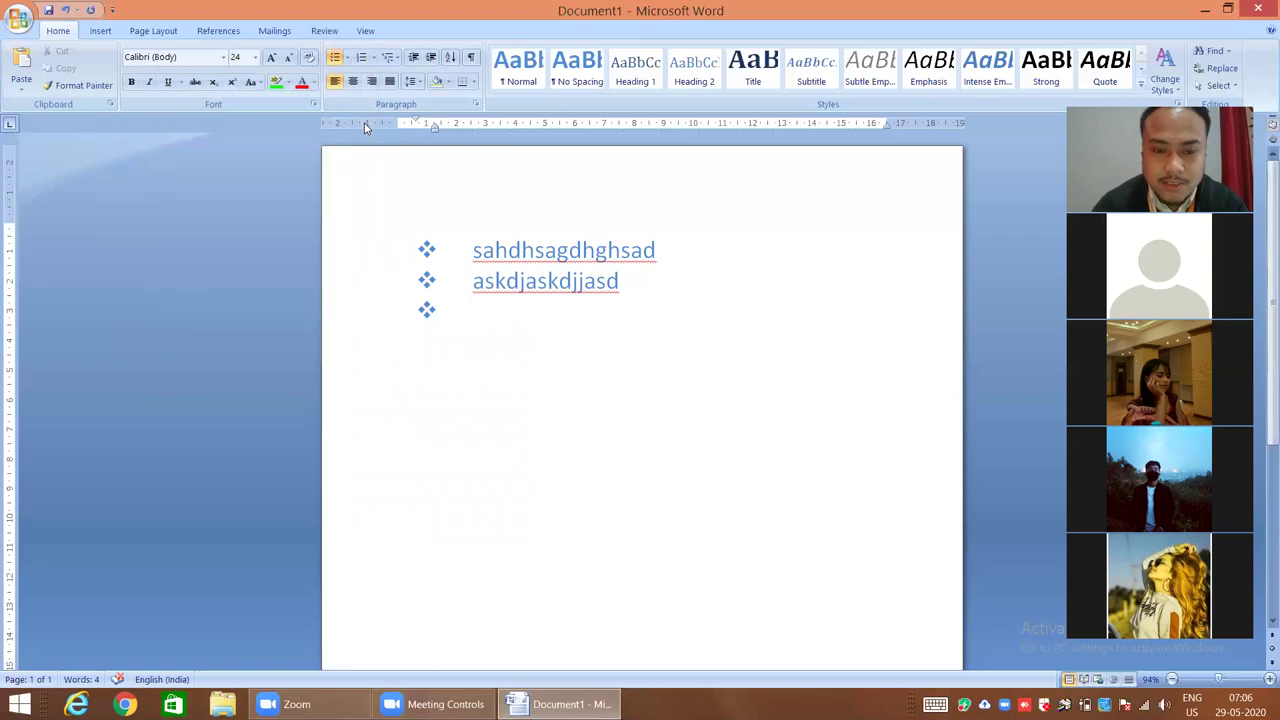
{"action": "key", "text": "Return"}
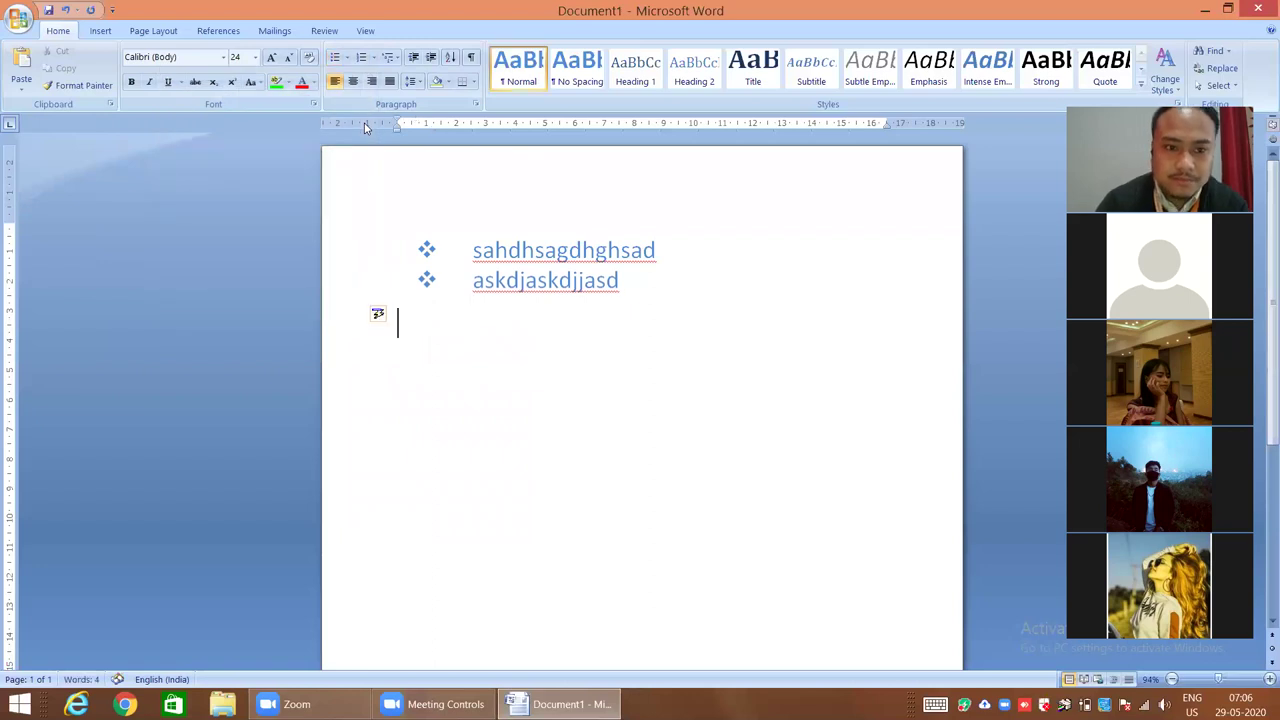
{"action": "left_click", "coordinate": [373, 60]}
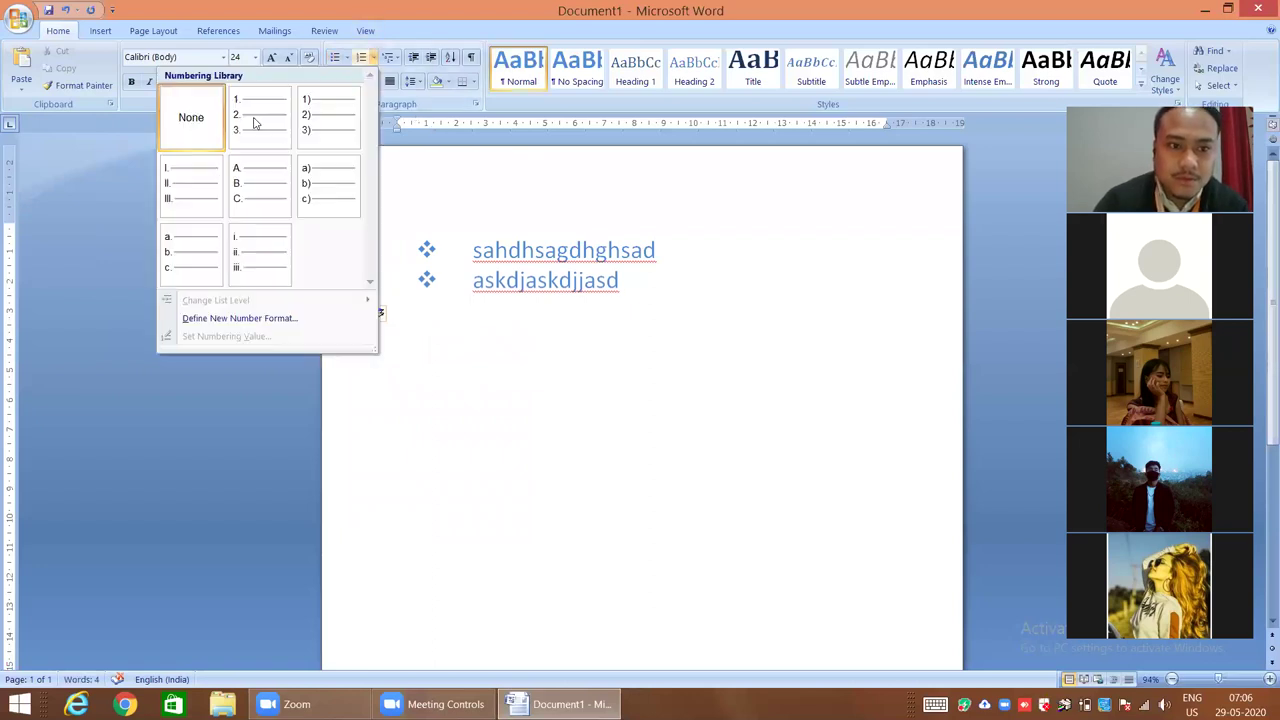
{"action": "left_click", "coordinate": [198, 188]}
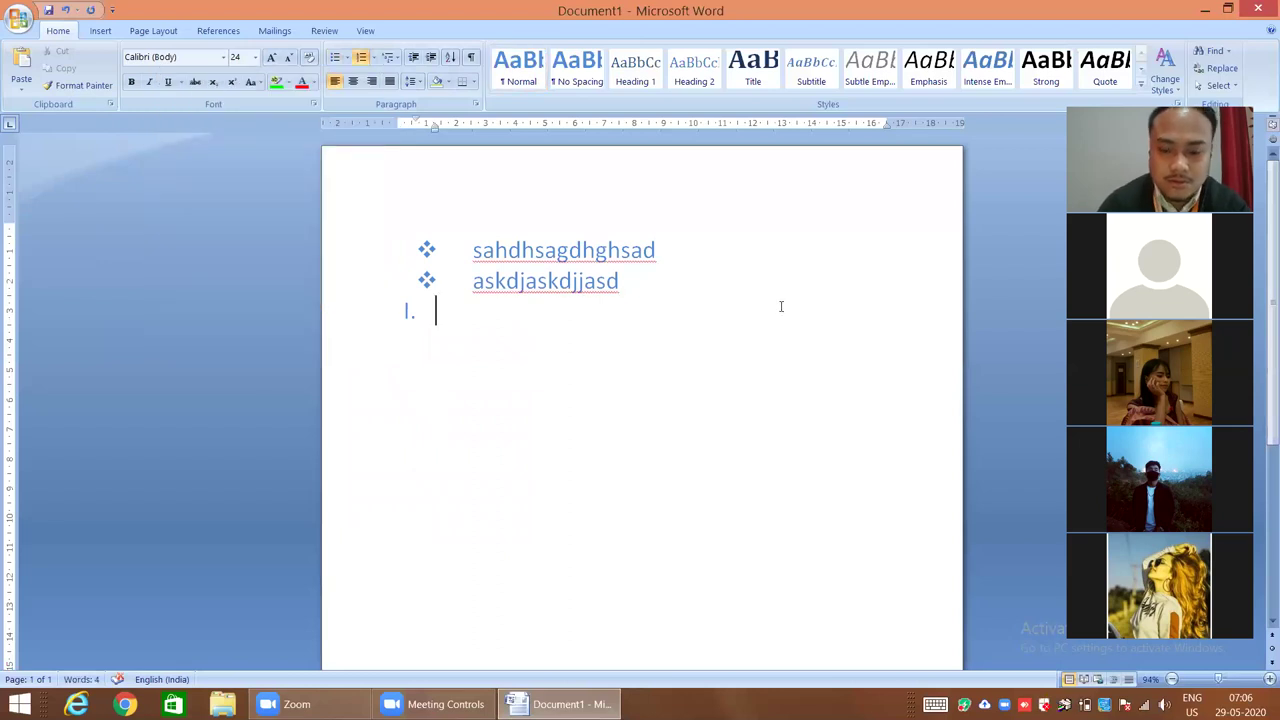
{"action": "key", "text": "ctrl+z"}
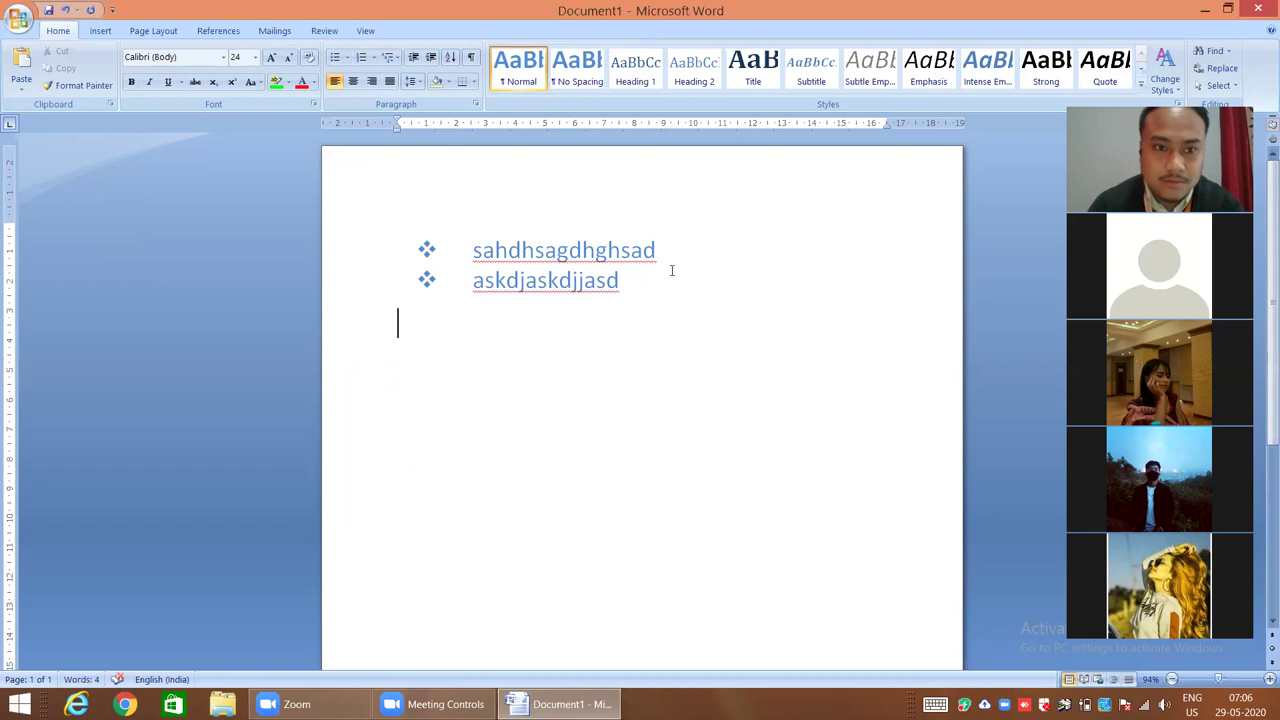
Step: Create an uppercase Roman numeral list below the bullets with the items "dgfgfgsd", "sdasdas" and "fdjsdfhjksdf", and end the list
{"action": "left_click", "coordinate": [372, 57]}
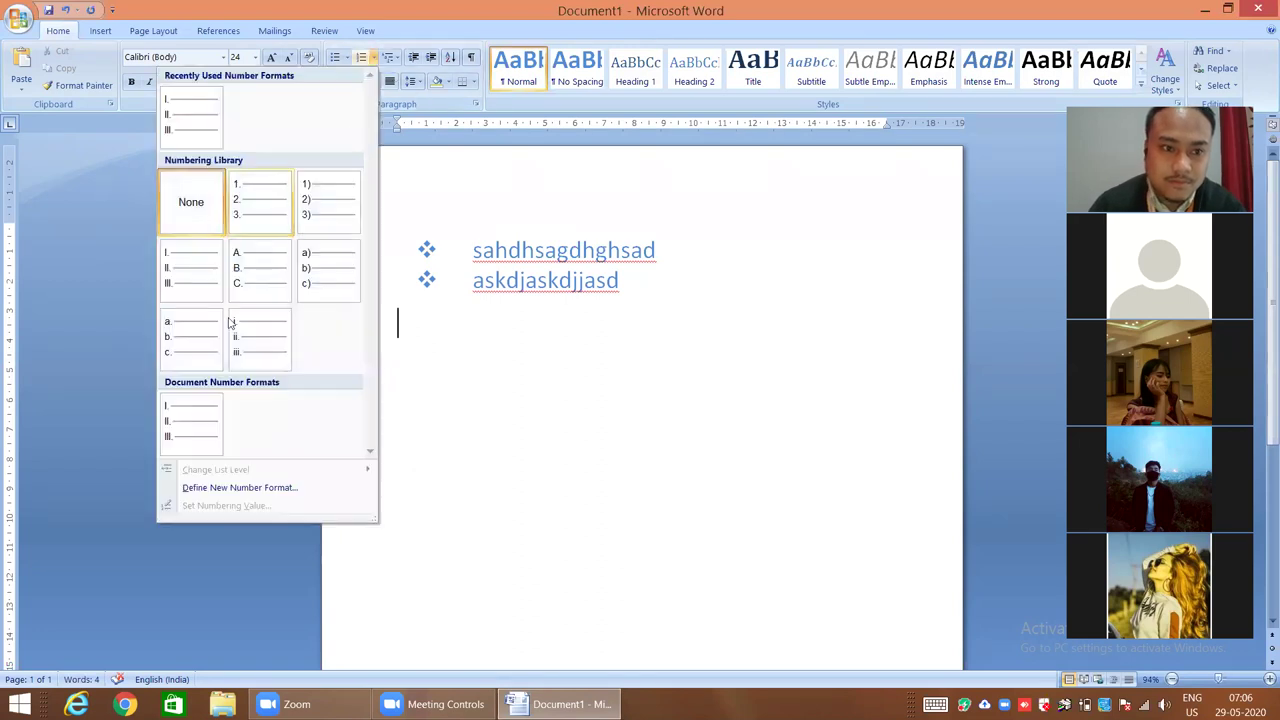
{"action": "left_click", "coordinate": [210, 298]}
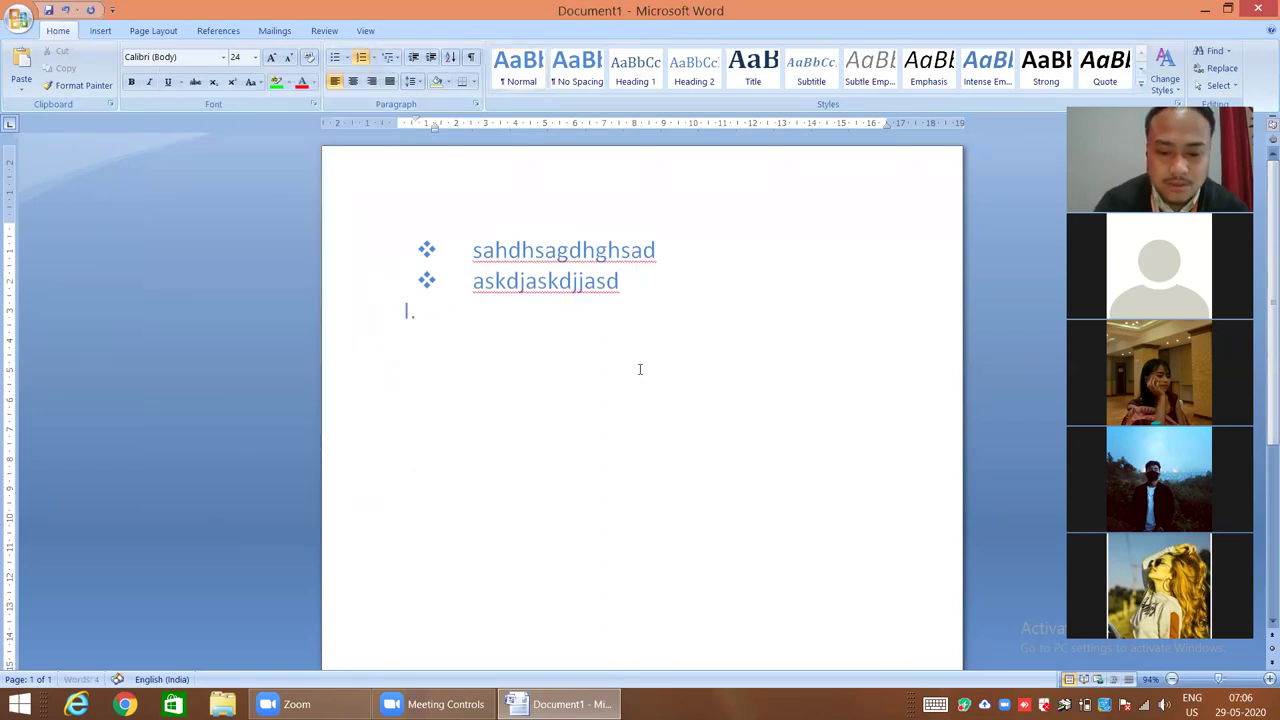
{"action": "type", "text": "dgfgfgsd"}
{"action": "key", "text": "Return"}
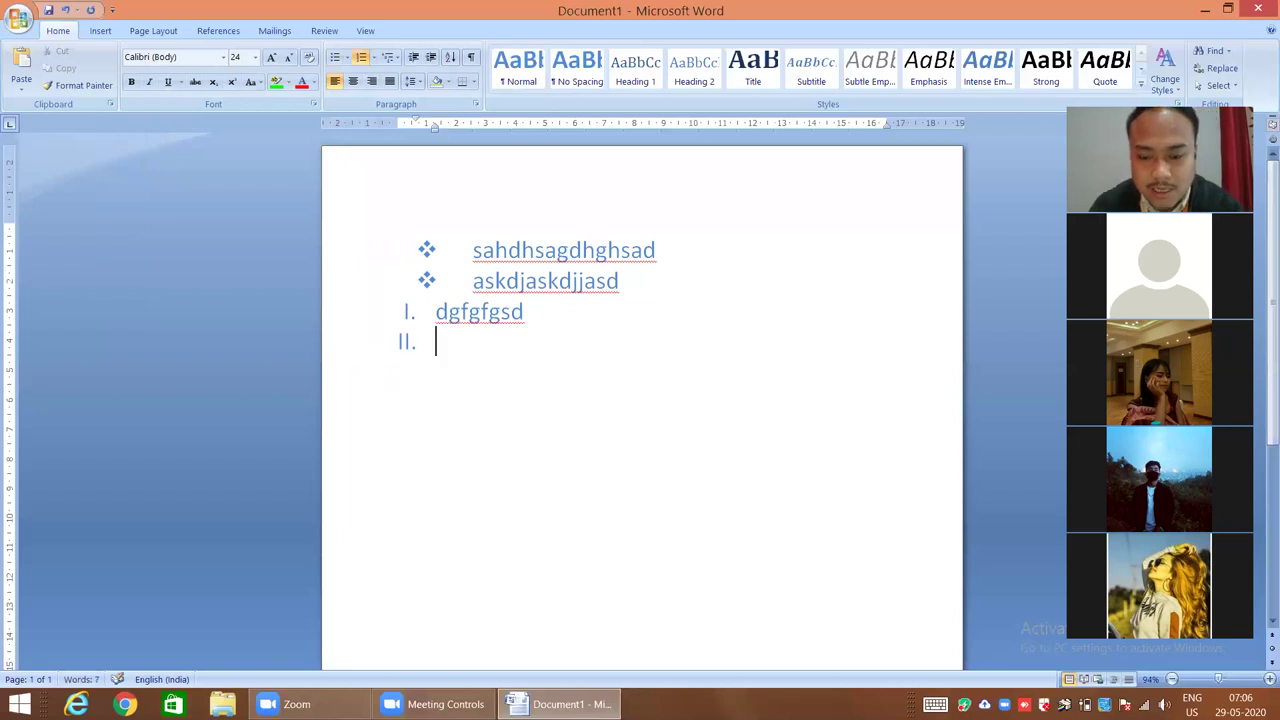
{"action": "type", "text": "sdasdas"}
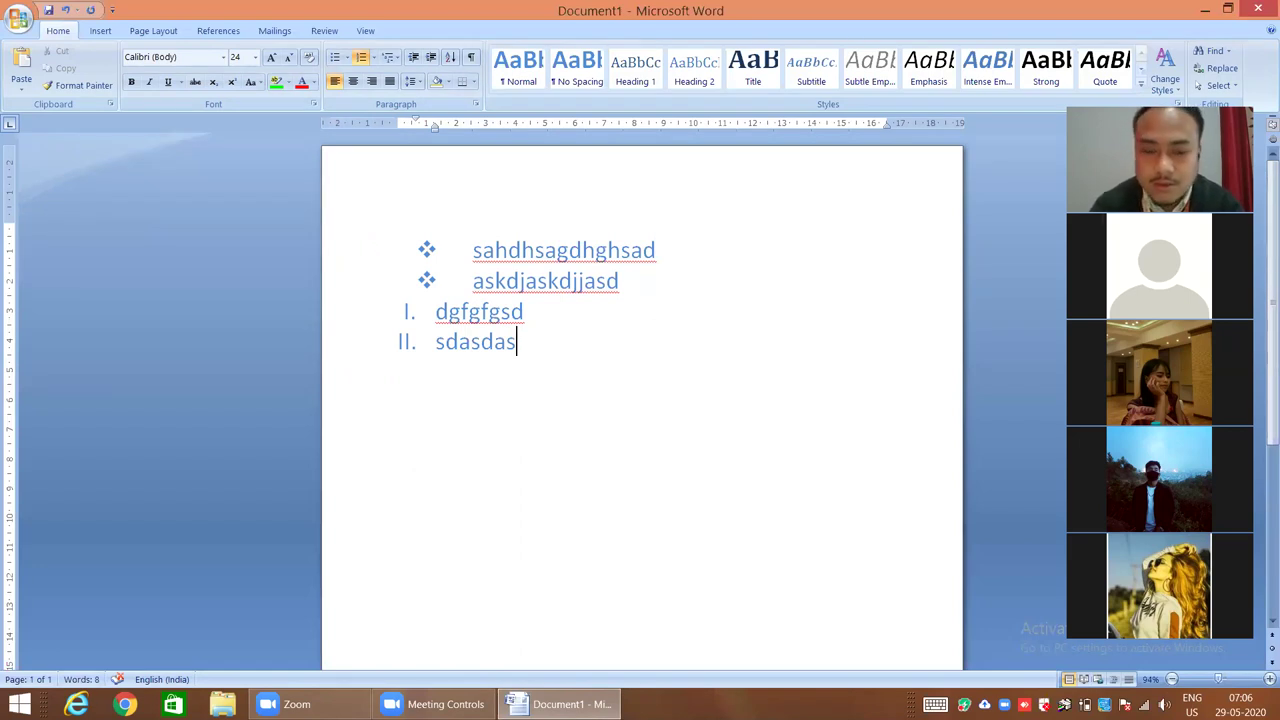
{"action": "key", "text": "Return"}
{"action": "type", "text": "fdjsdfhjksdf"}
{"action": "key", "text": "Return"}
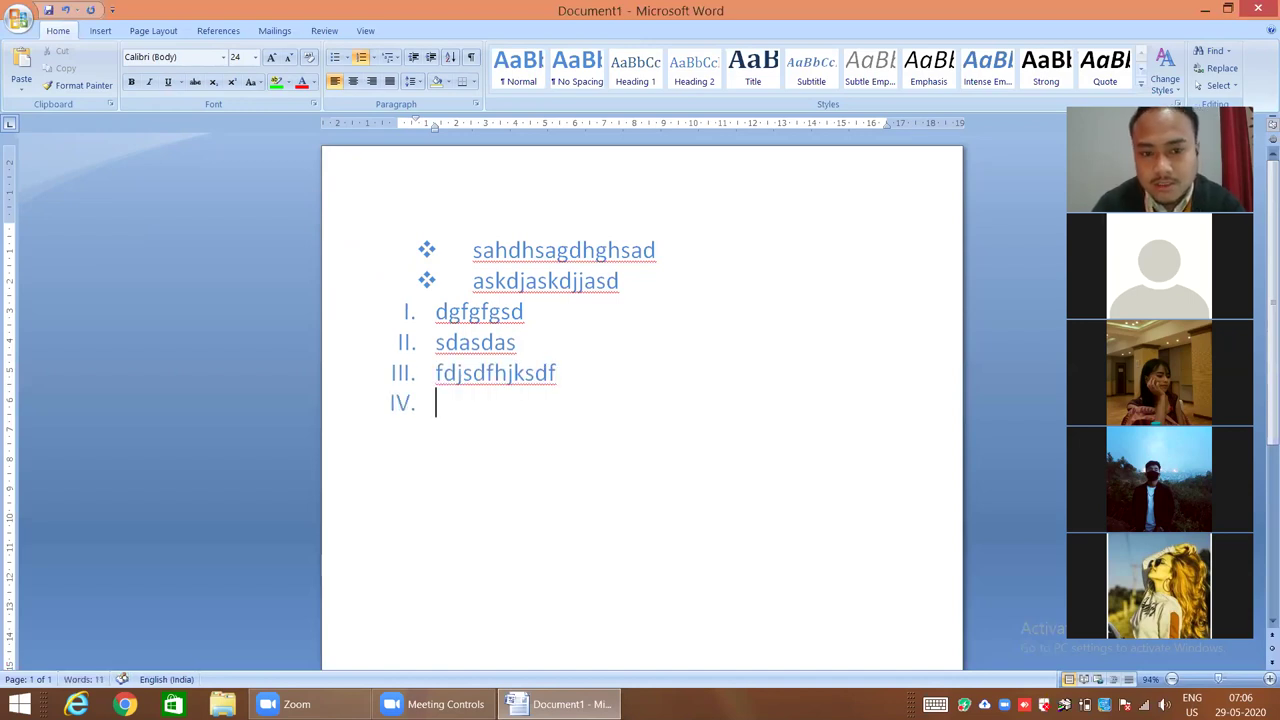
{"action": "key", "text": "Return"}
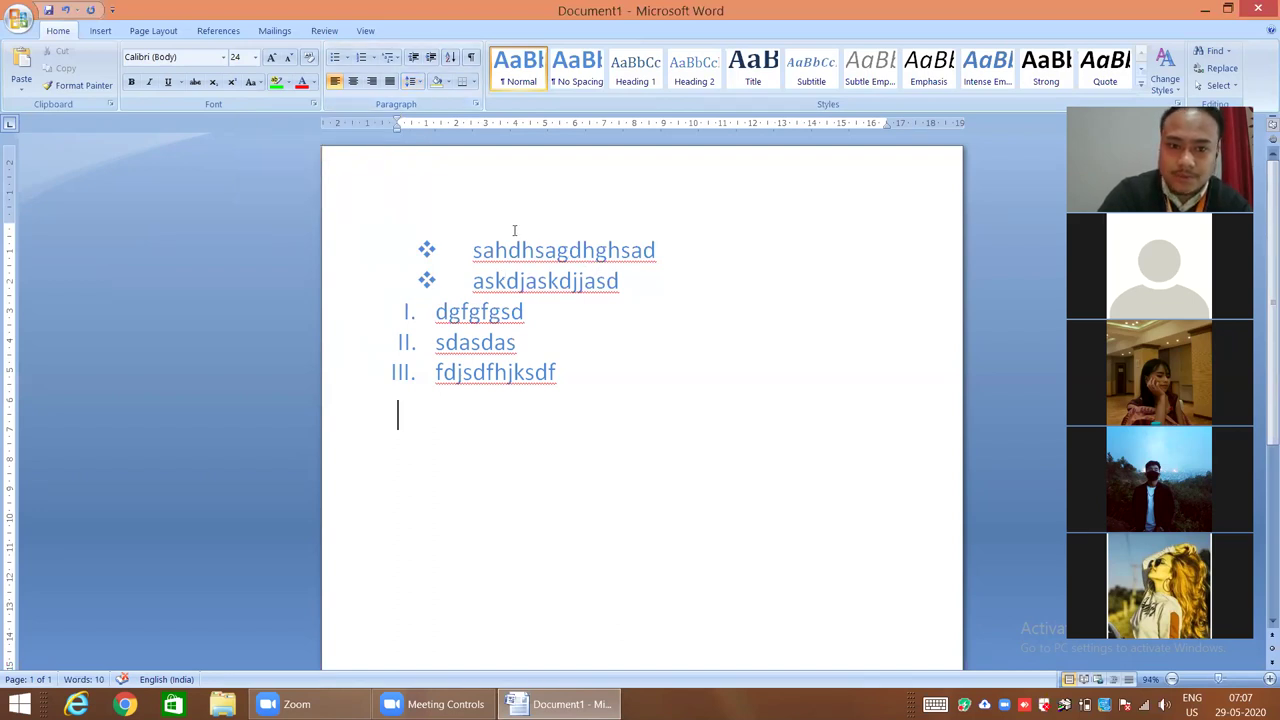
Step: Try line spacings of 1.15 and 2.0 on the first bulleted item, and return it to 1.0
{"action": "left_click", "coordinate": [656, 258]}
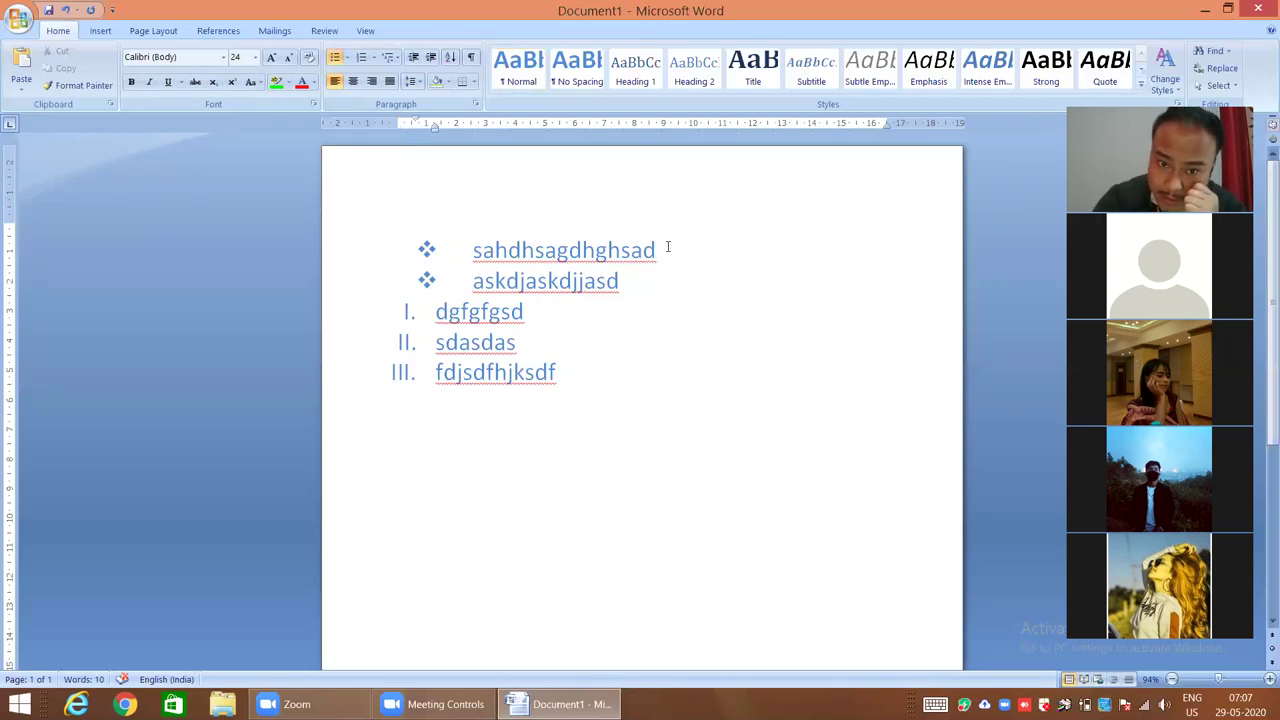
{"action": "left_click", "coordinate": [656, 276]}
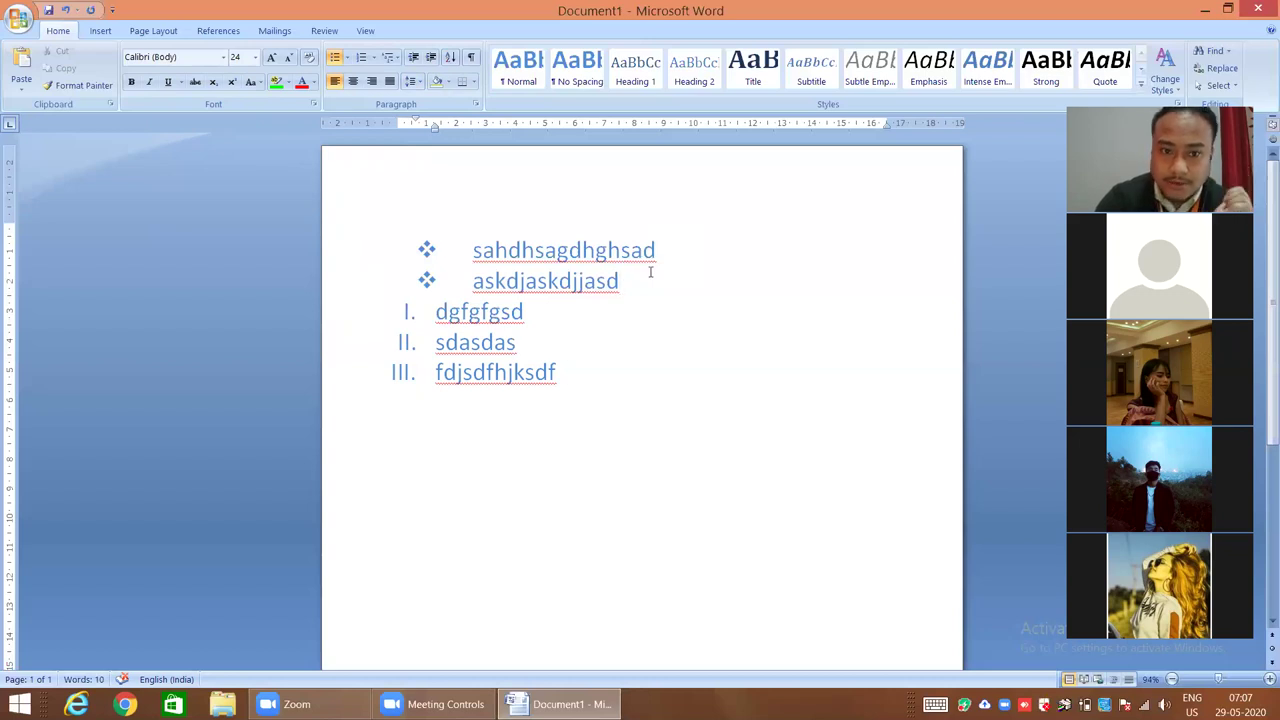
{"action": "left_click", "coordinate": [659, 252]}
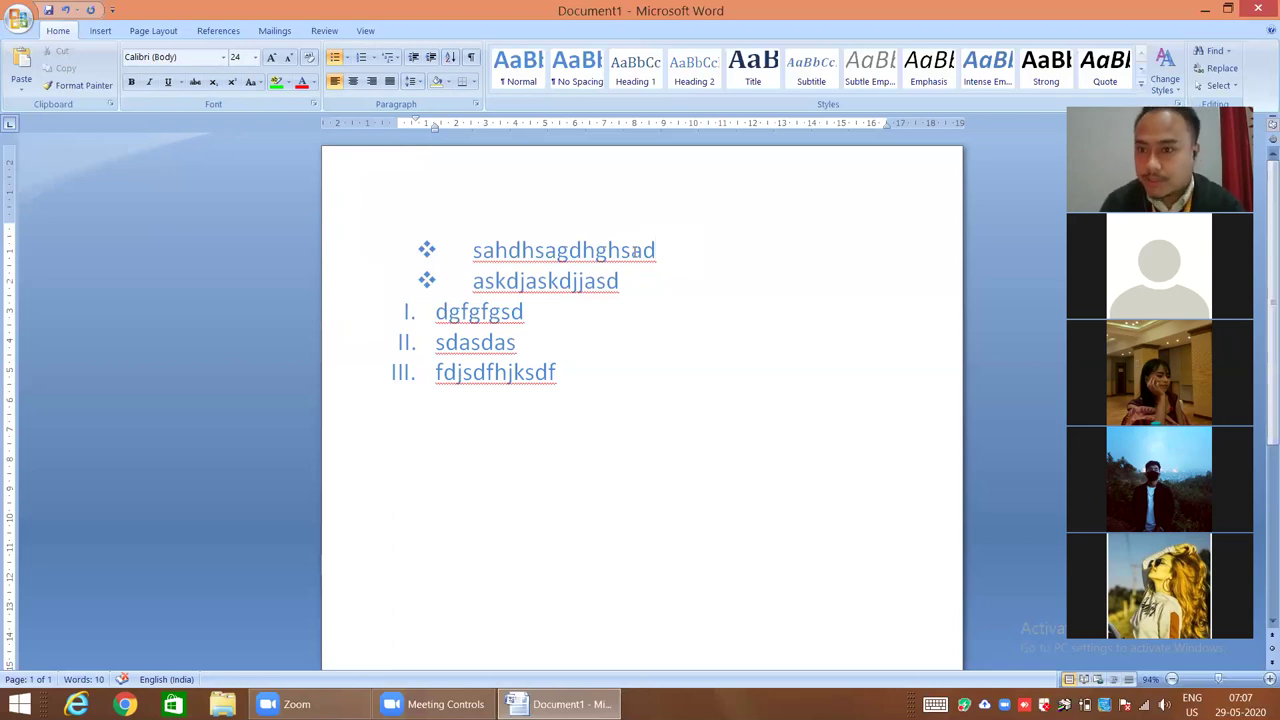
{"action": "left_click", "coordinate": [421, 86]}
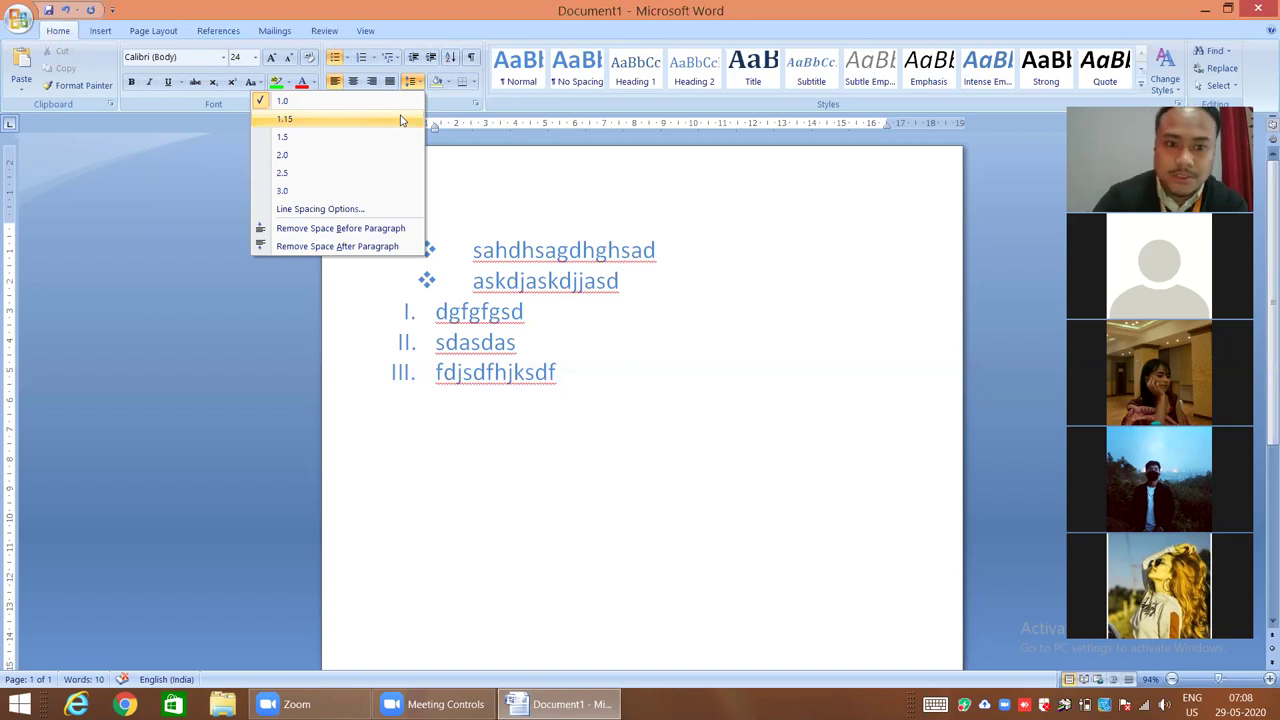
{"action": "left_click", "coordinate": [313, 120]}
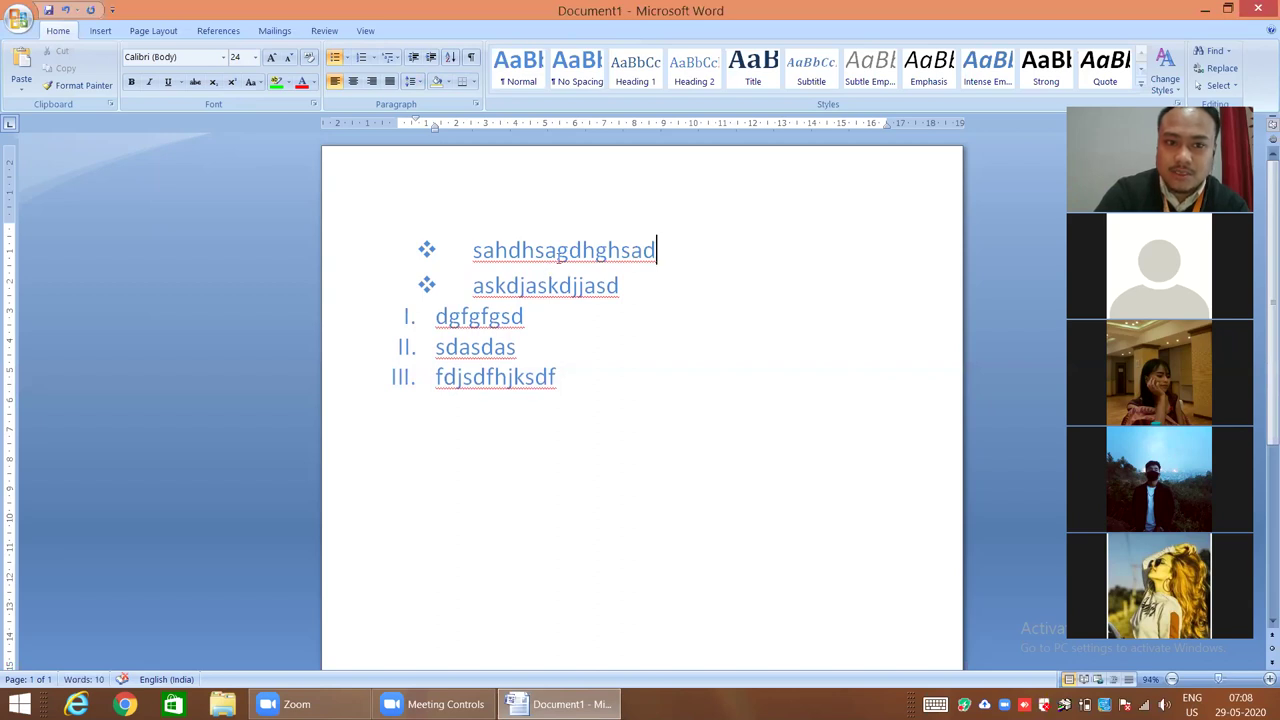
{"action": "left_click", "coordinate": [418, 82]}
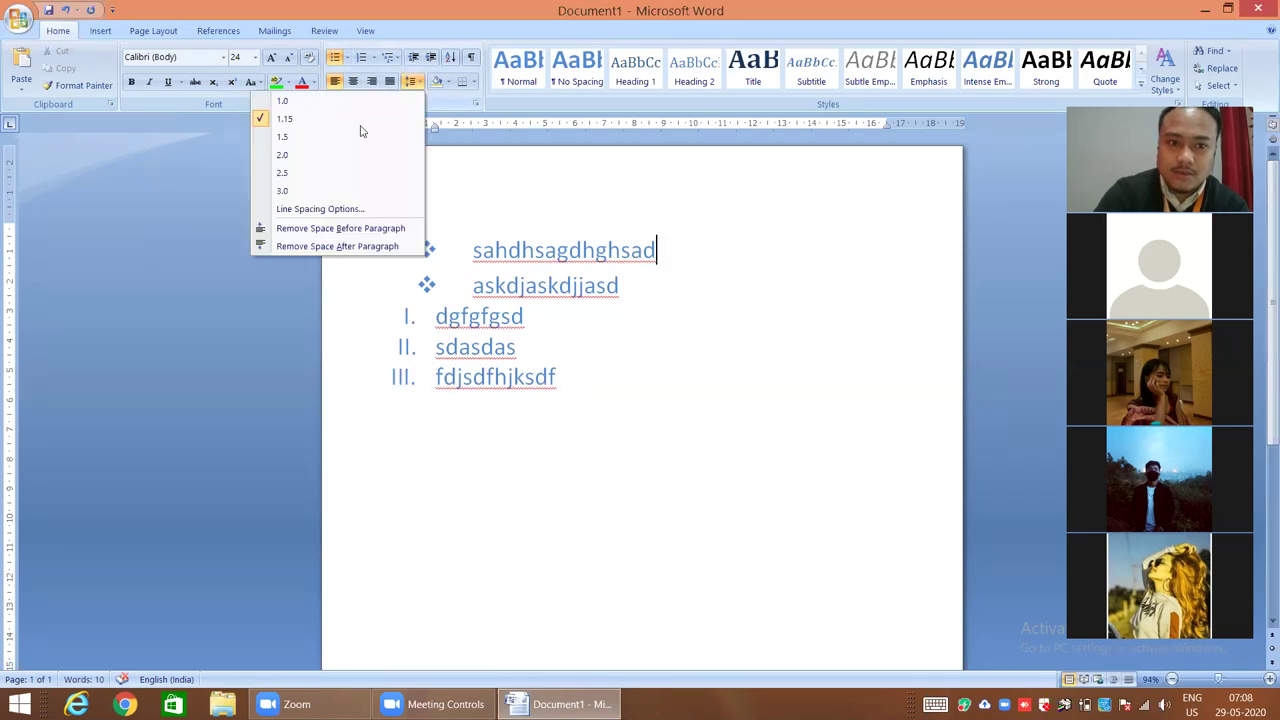
{"action": "left_click", "coordinate": [313, 157]}
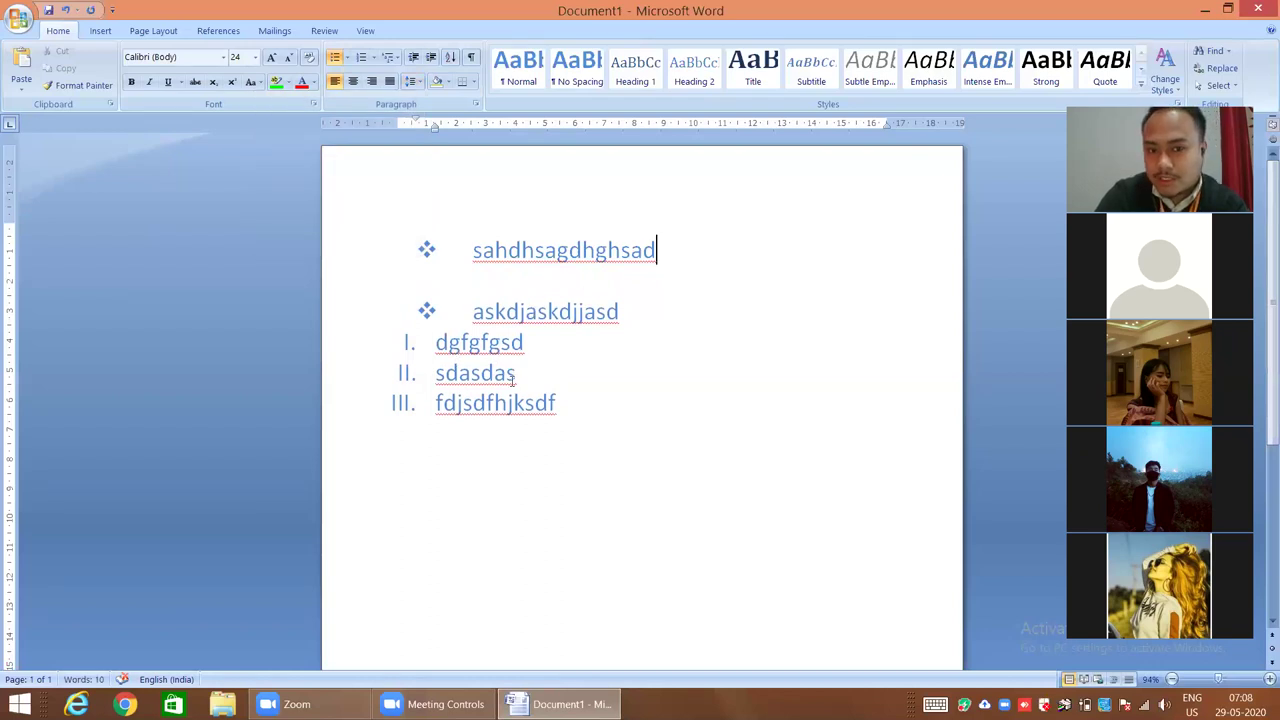
{"action": "left_click", "coordinate": [411, 81]}
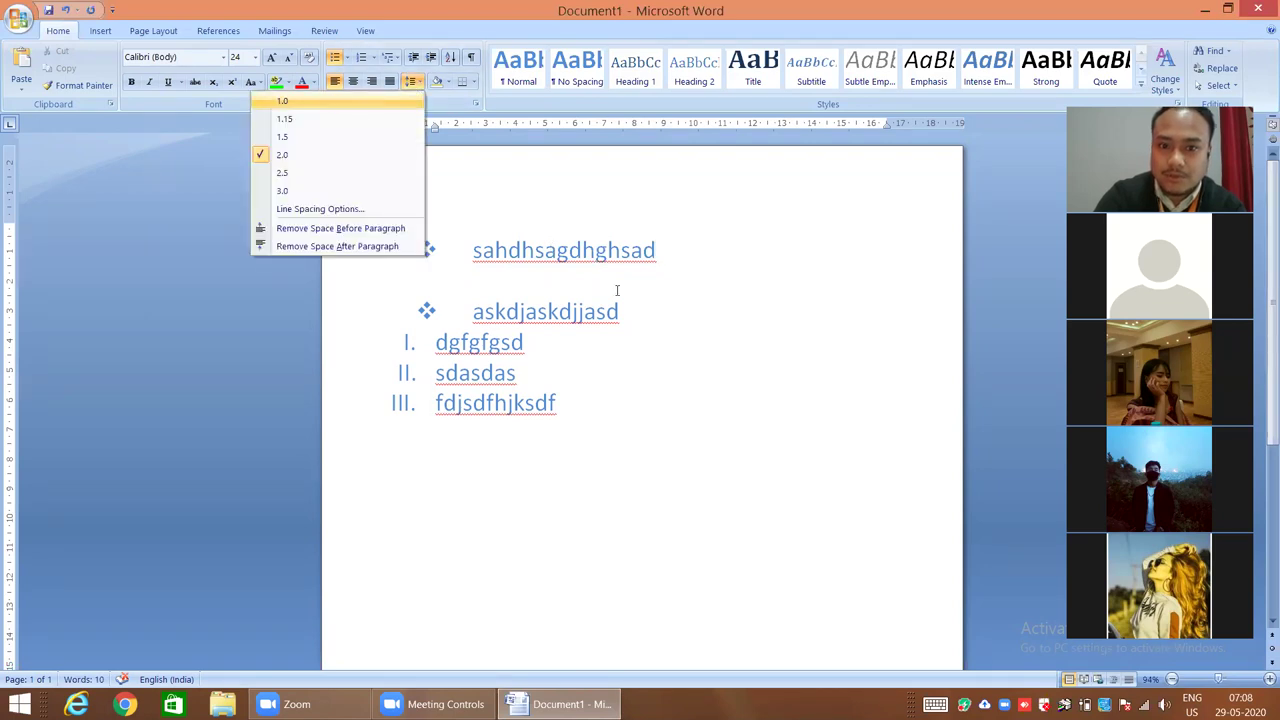
{"action": "left_click", "coordinate": [333, 101]}
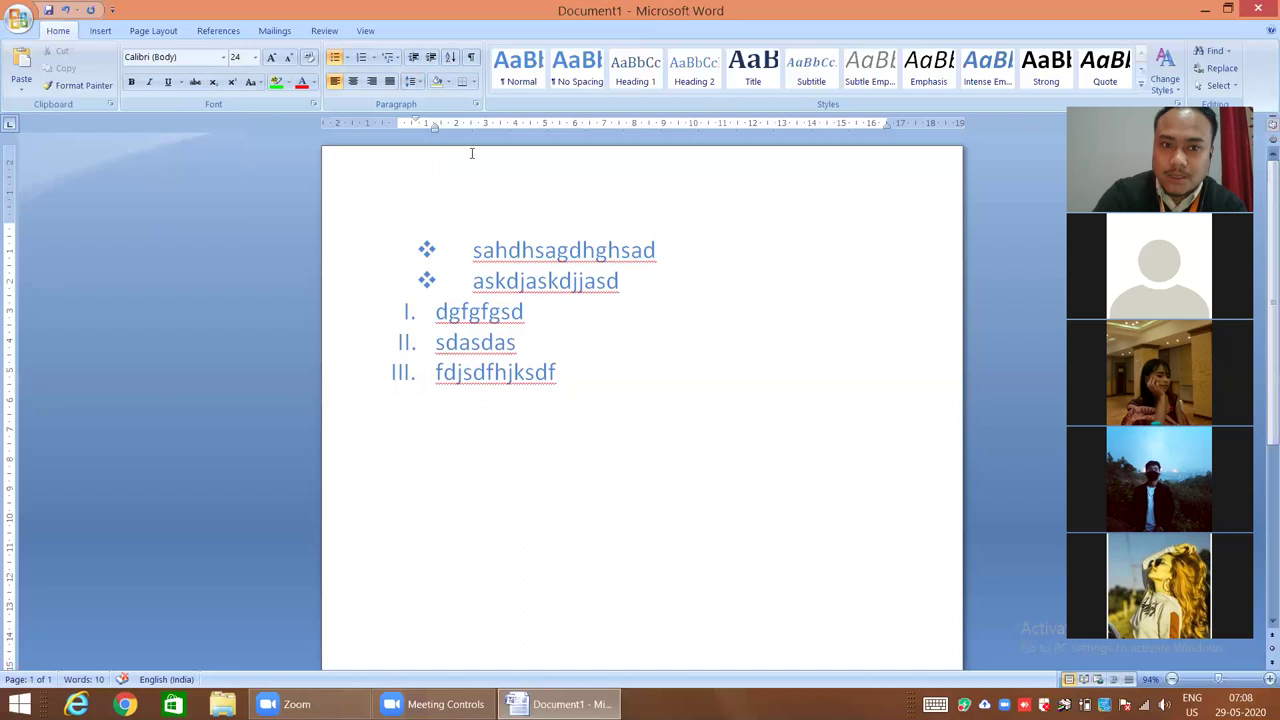
Step: Open the paragraph settings for the first bulleted item and review the alignment, indentation, spacing, and line and page break options
{"action": "left_click", "coordinate": [411, 81]}
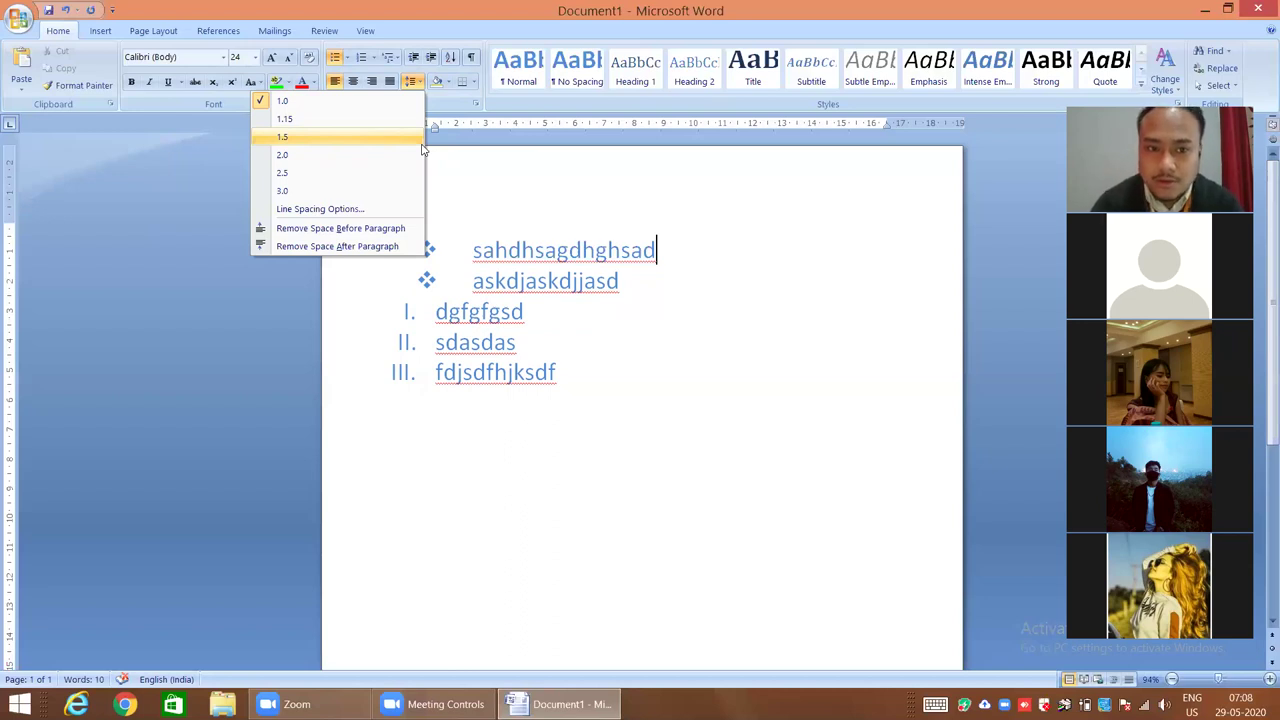
{"action": "left_click", "coordinate": [372, 211]}
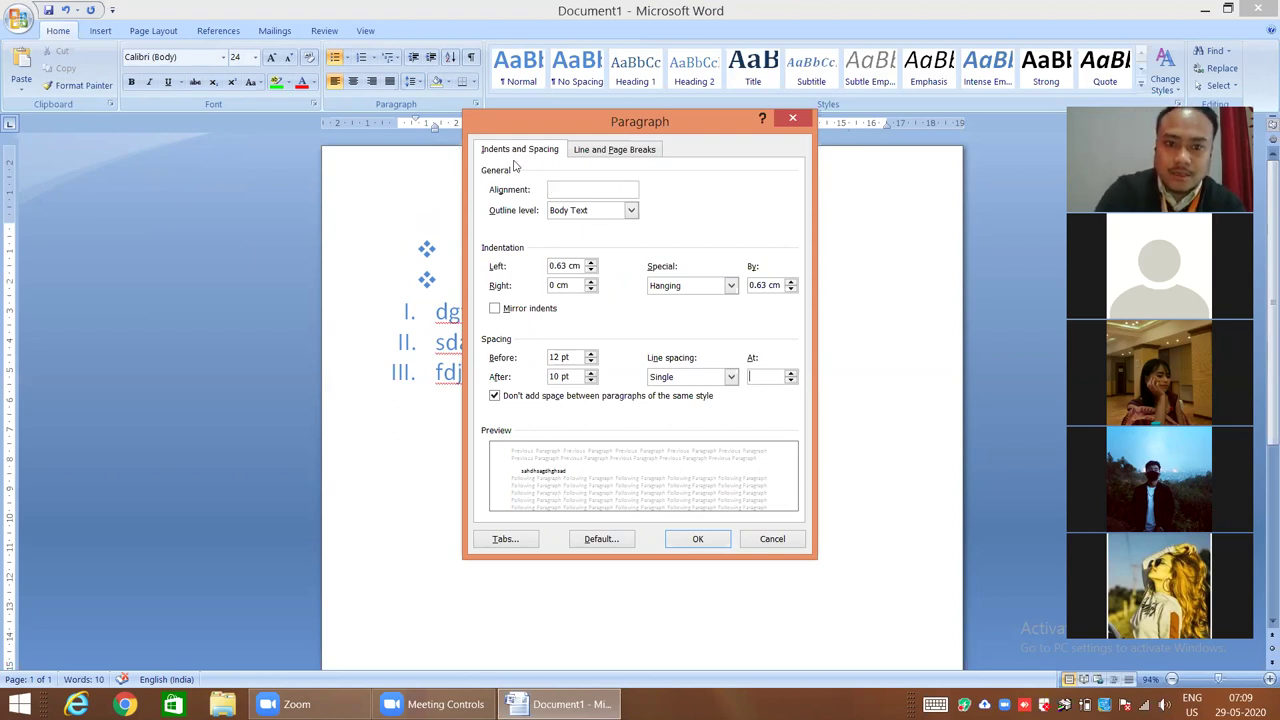
{"action": "left_click", "coordinate": [590, 154]}
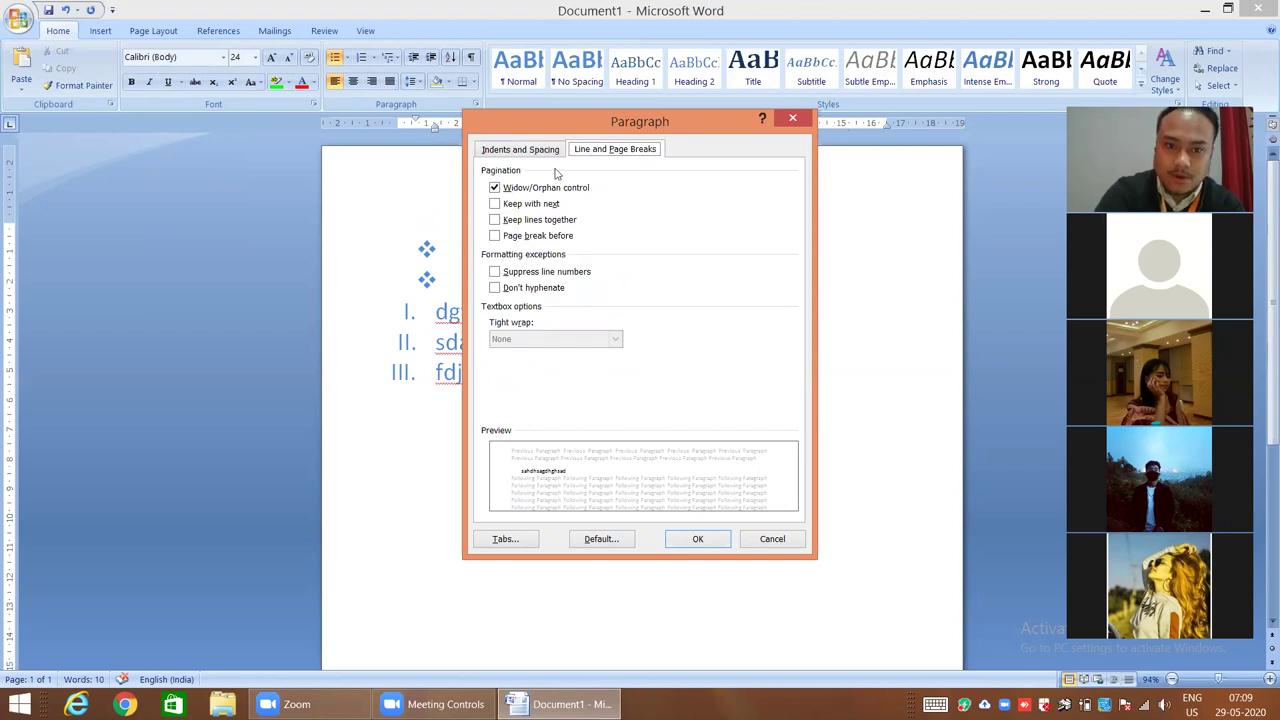
{"action": "key", "text": "ctrl+shift+Tab"}
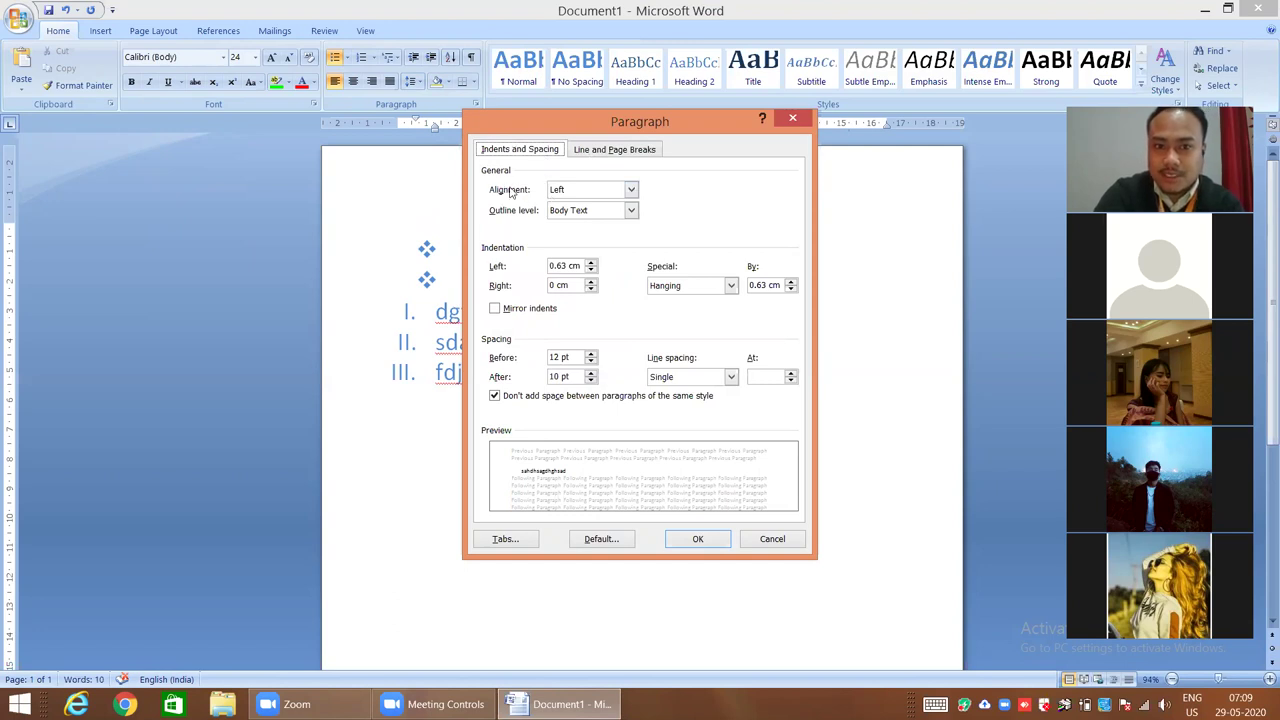
{"action": "left_click", "coordinate": [630, 190]}
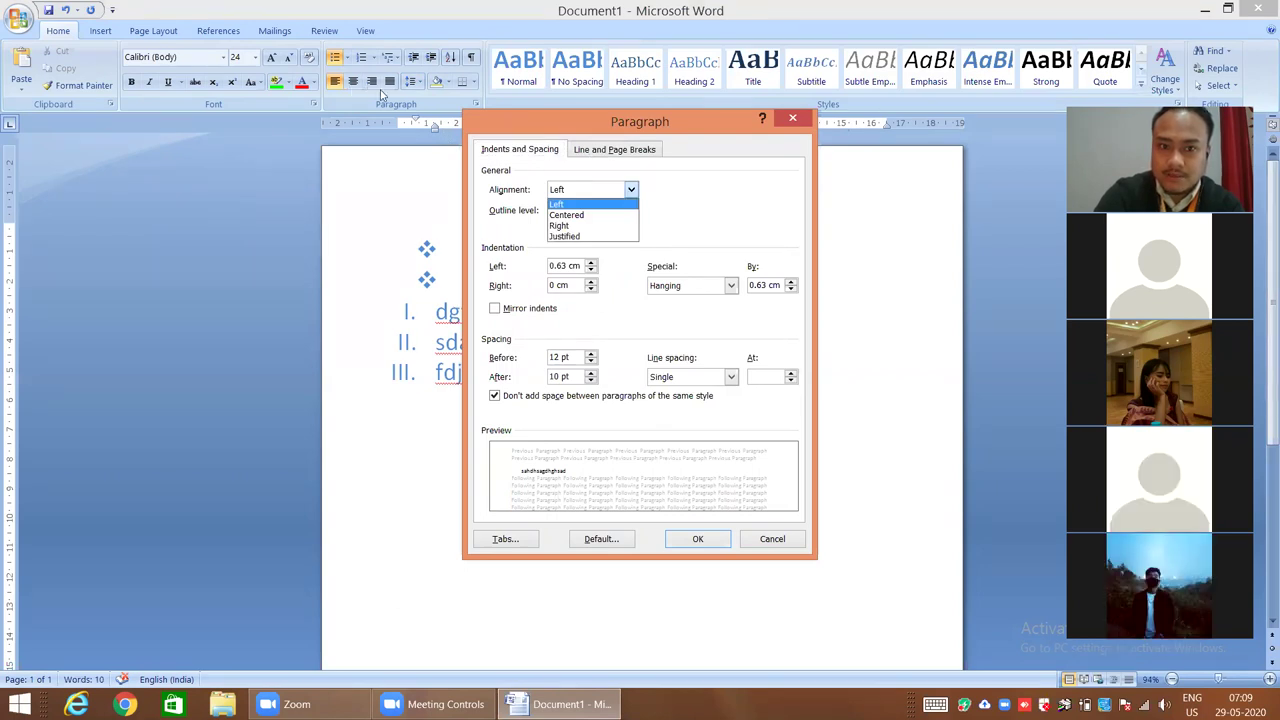
{"action": "left_click", "coordinate": [632, 190]}
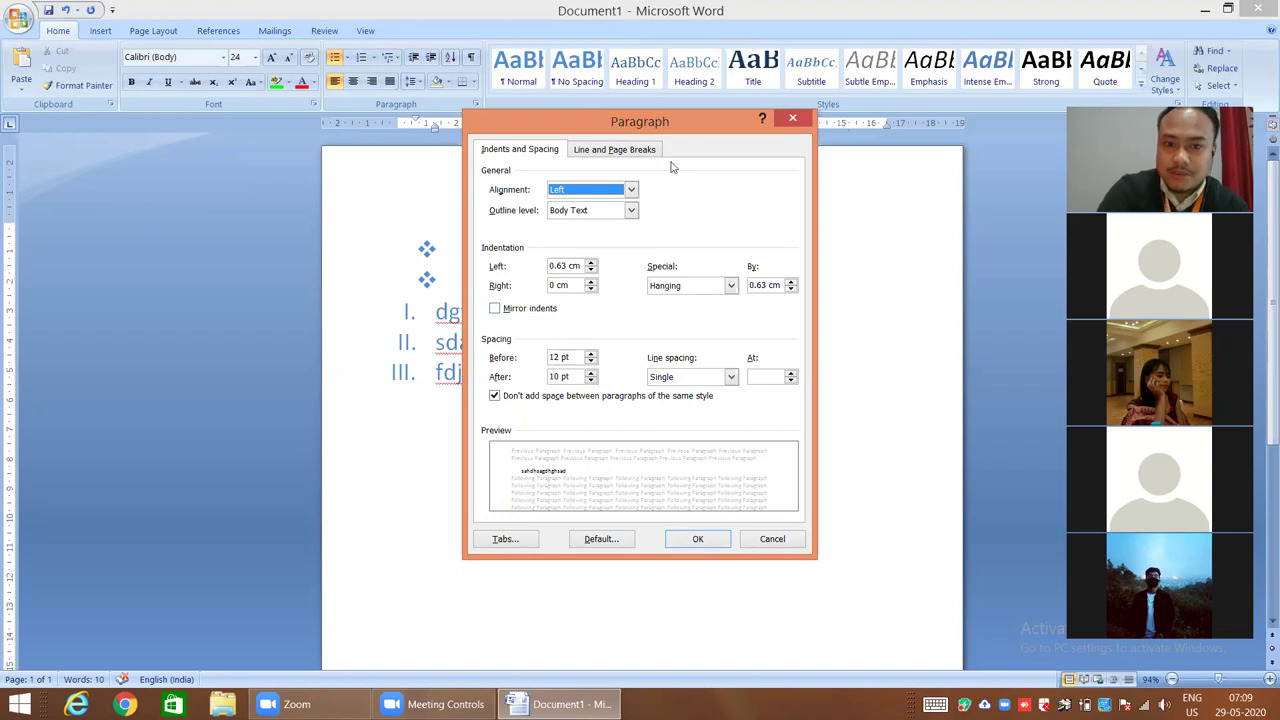
{"action": "left_click_drag", "start_coordinate": [703, 128], "coordinate": [809, 131]}
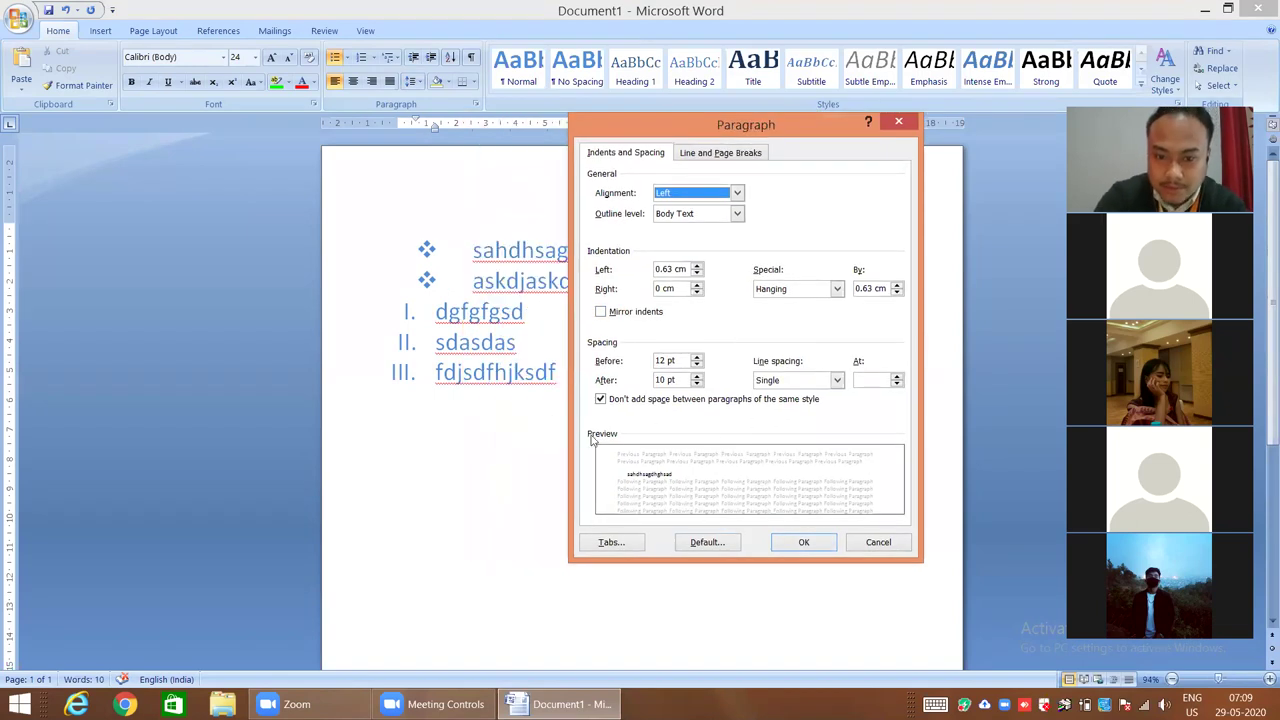
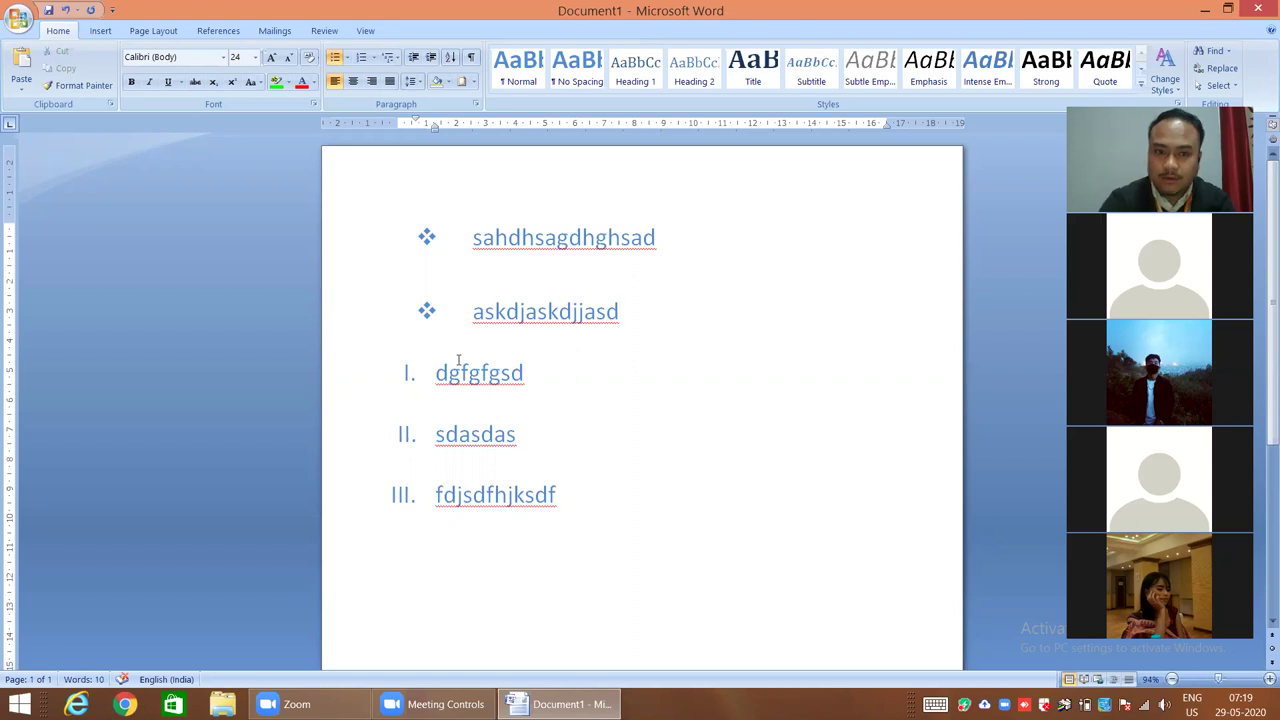
Step: Demonstrate text selection on the two bulleted items, extending and shrinking it character by character, and clear the selection
{"action": "left_click_drag", "start_coordinate": [473, 237], "coordinate": [660, 237]}
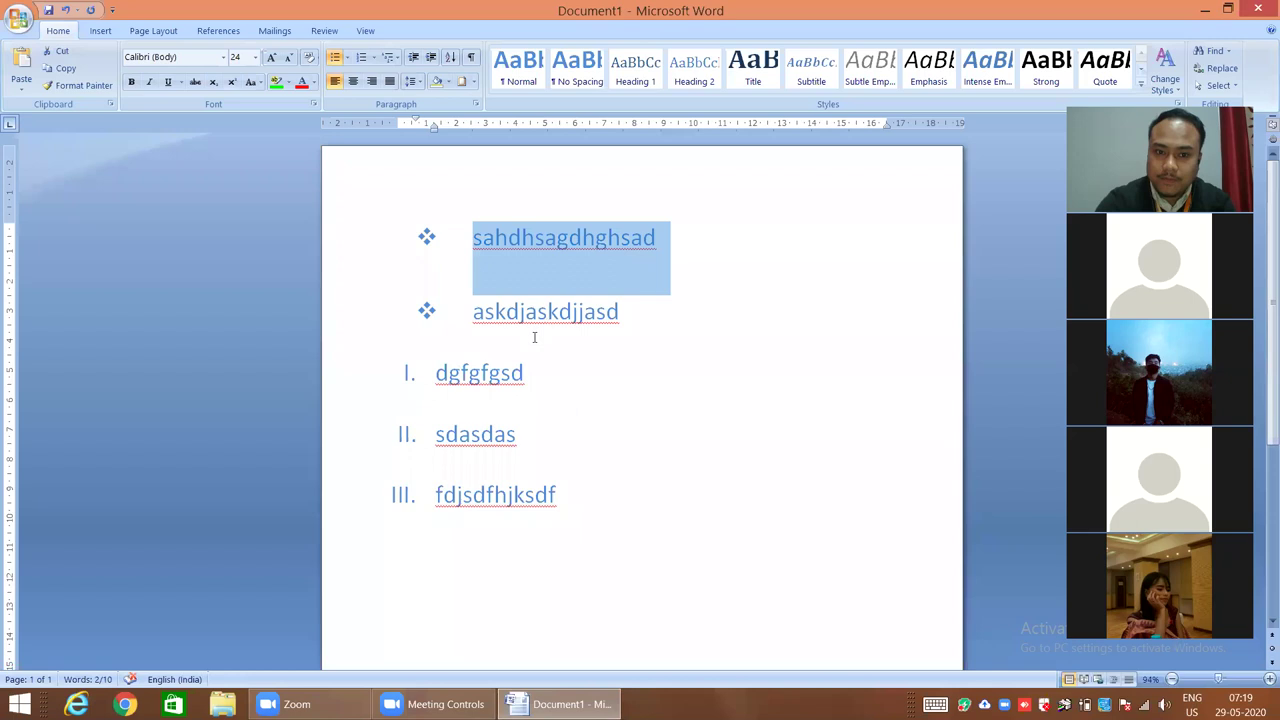
{"action": "left_click", "coordinate": [467, 319]}
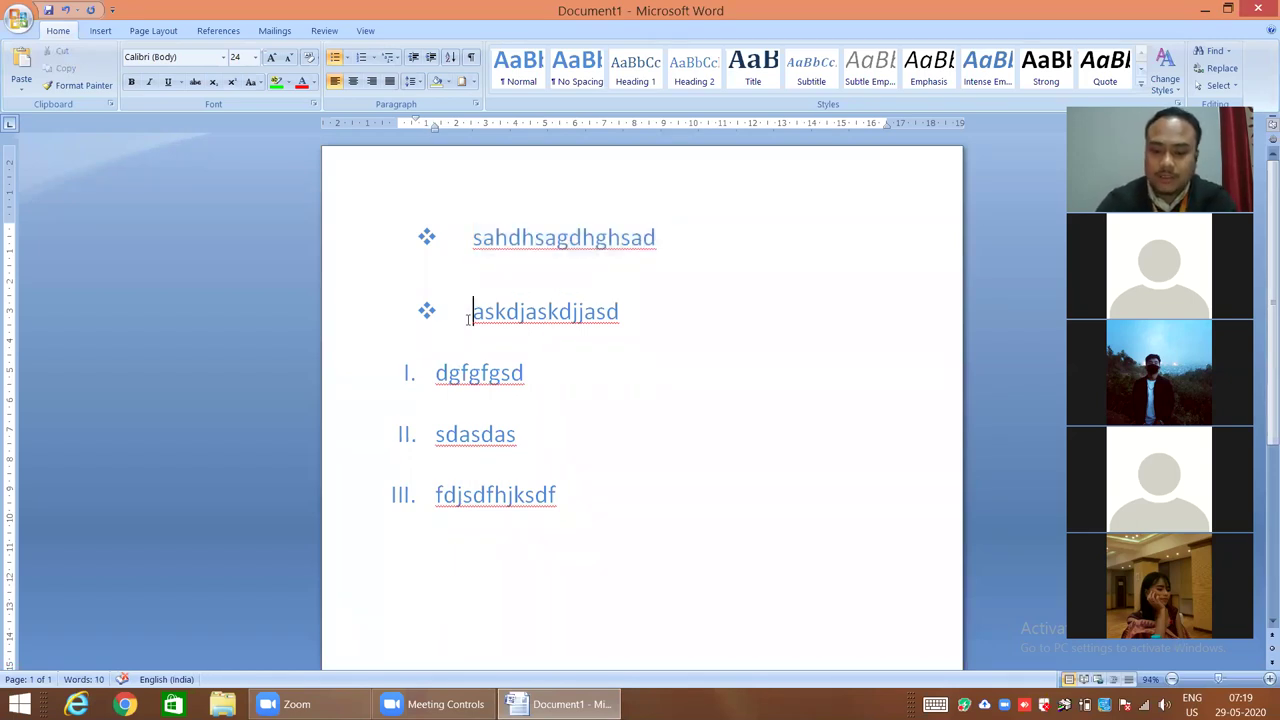
{"action": "left_click_drag", "start_coordinate": [467, 319], "coordinate": [505, 322]}
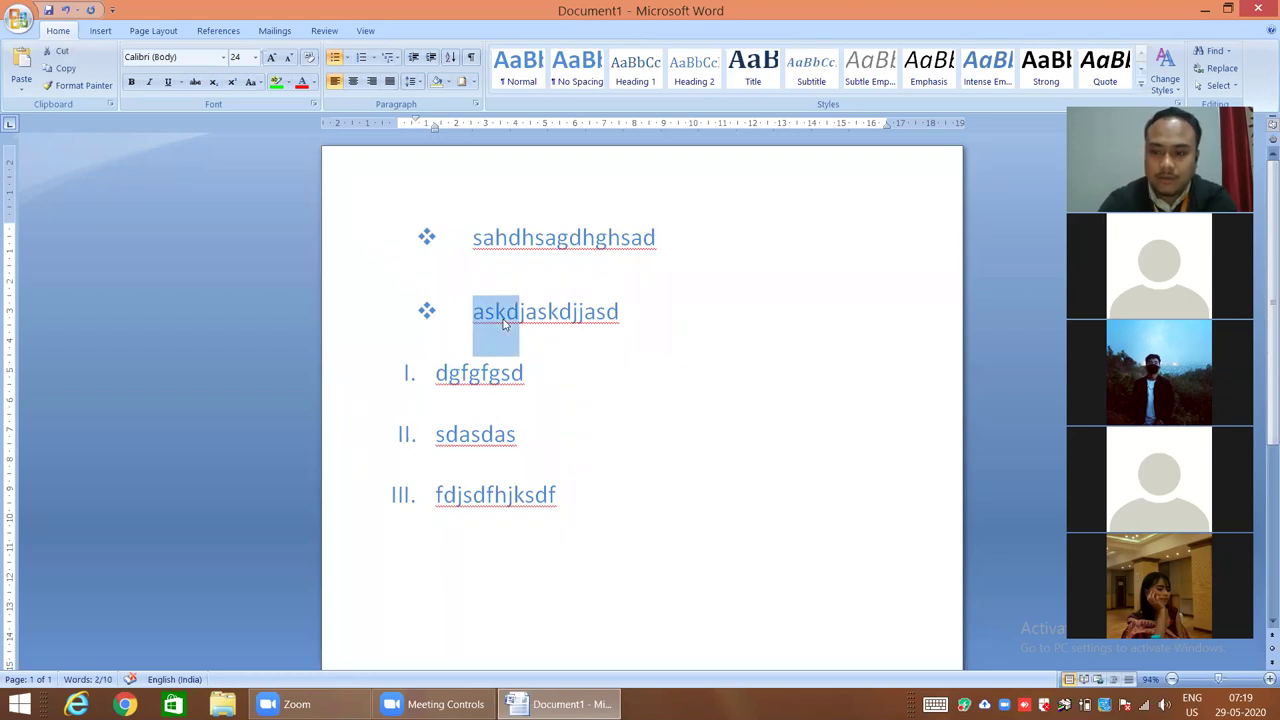
{"action": "key", "text": "shift+Right"}
{"action": "key", "text": "shift+Right"}
{"action": "key", "text": "shift+Right"}
{"action": "key", "text": "shift+Right"}
{"action": "key", "text": "shift+Left"}
{"action": "key", "text": "shift+Left"}
{"action": "key", "text": "shift+Left"}
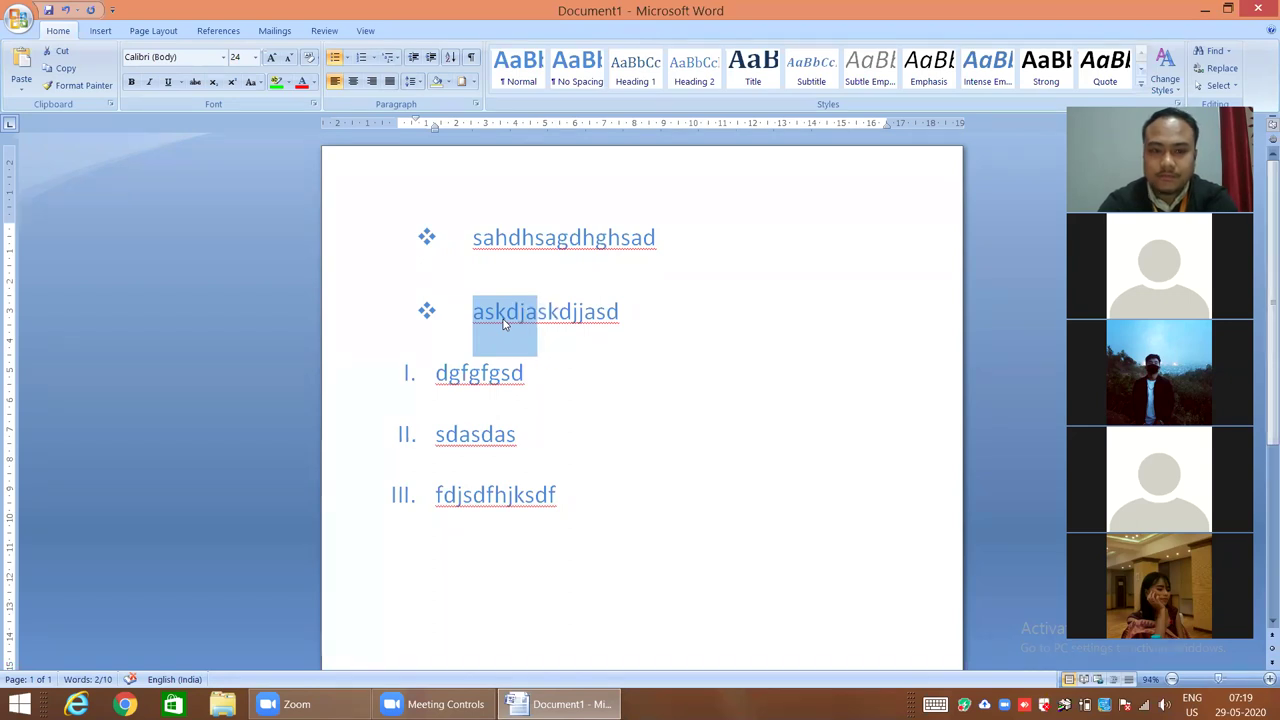
{"action": "triple_click", "coordinate": [752, 243]}
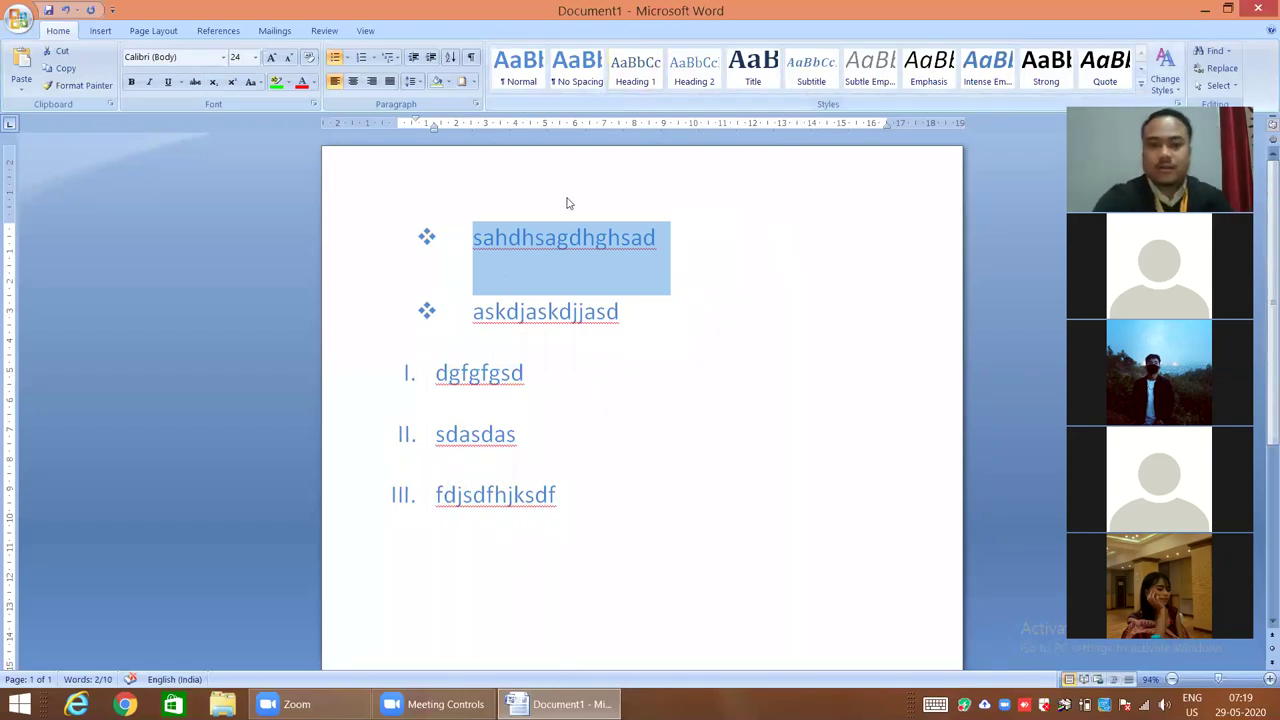
{"action": "left_click", "coordinate": [751, 147]}
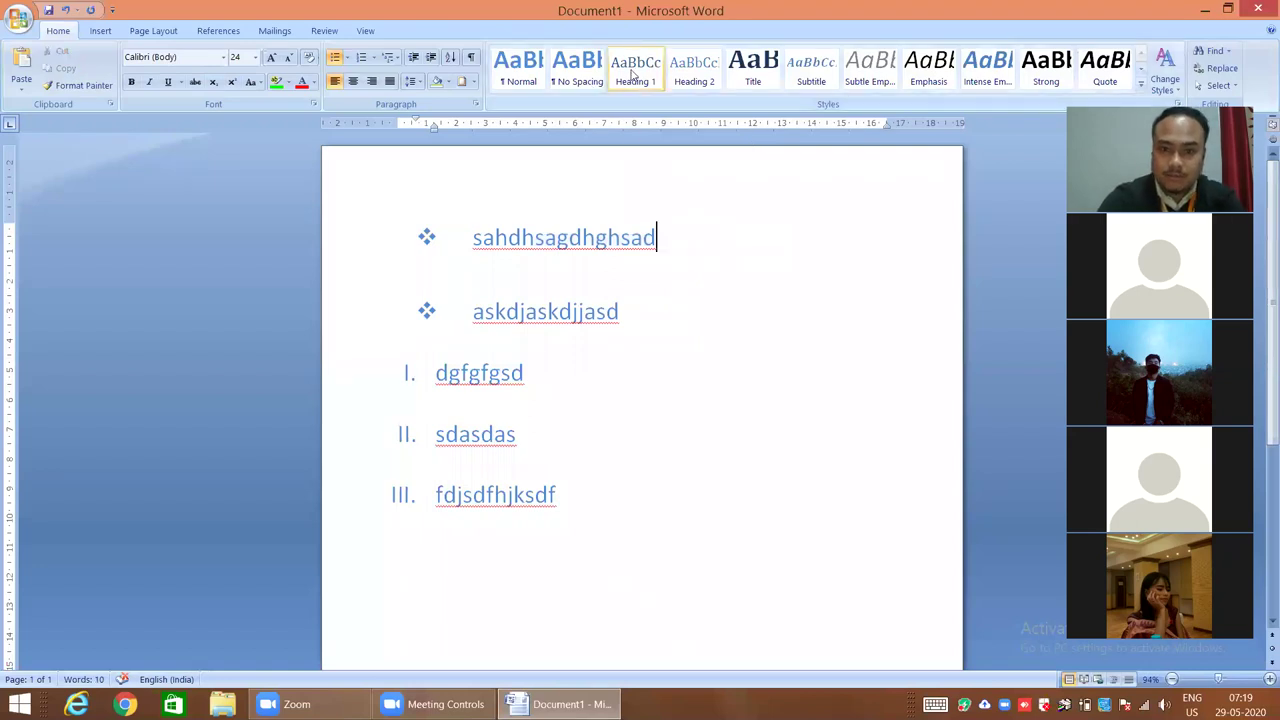
Step: Review the quick styles and the available style sets, and look at the Replace options without entering anything
{"action": "left_click", "coordinate": [519, 72]}
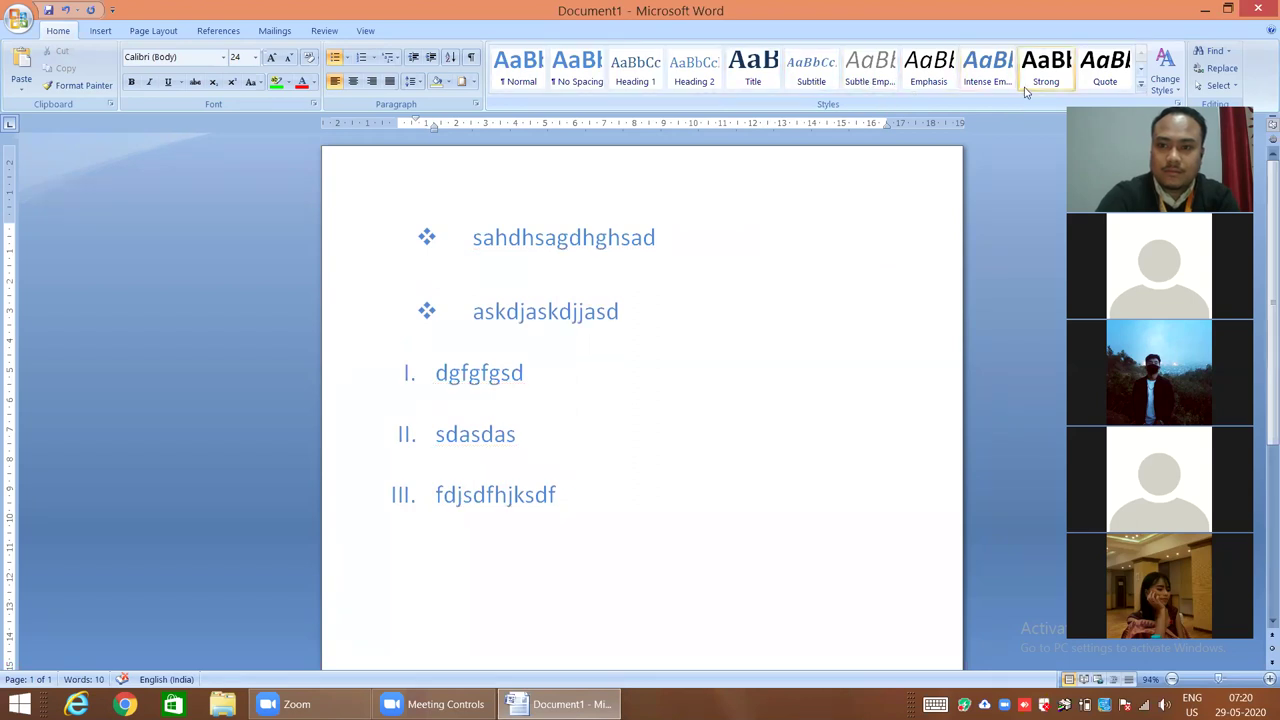
{"action": "left_click", "coordinate": [1180, 90]}
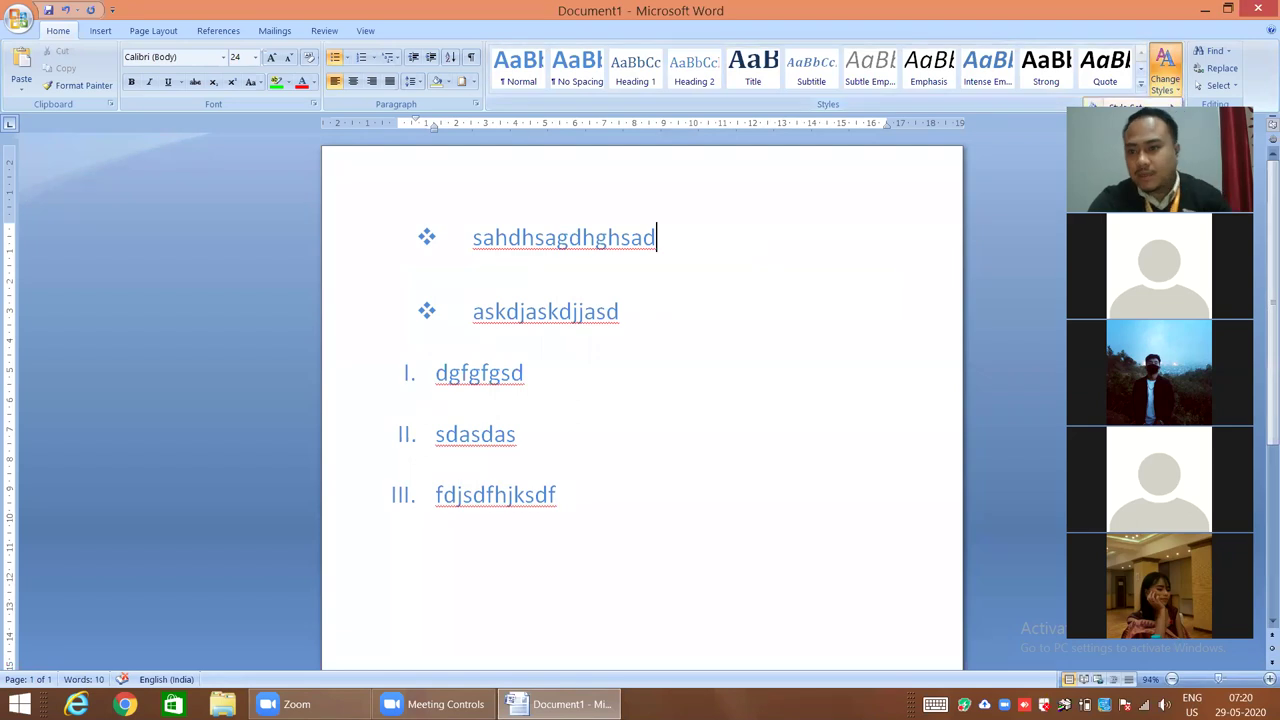
{"action": "mouse_move", "coordinate": [1130, 128]}
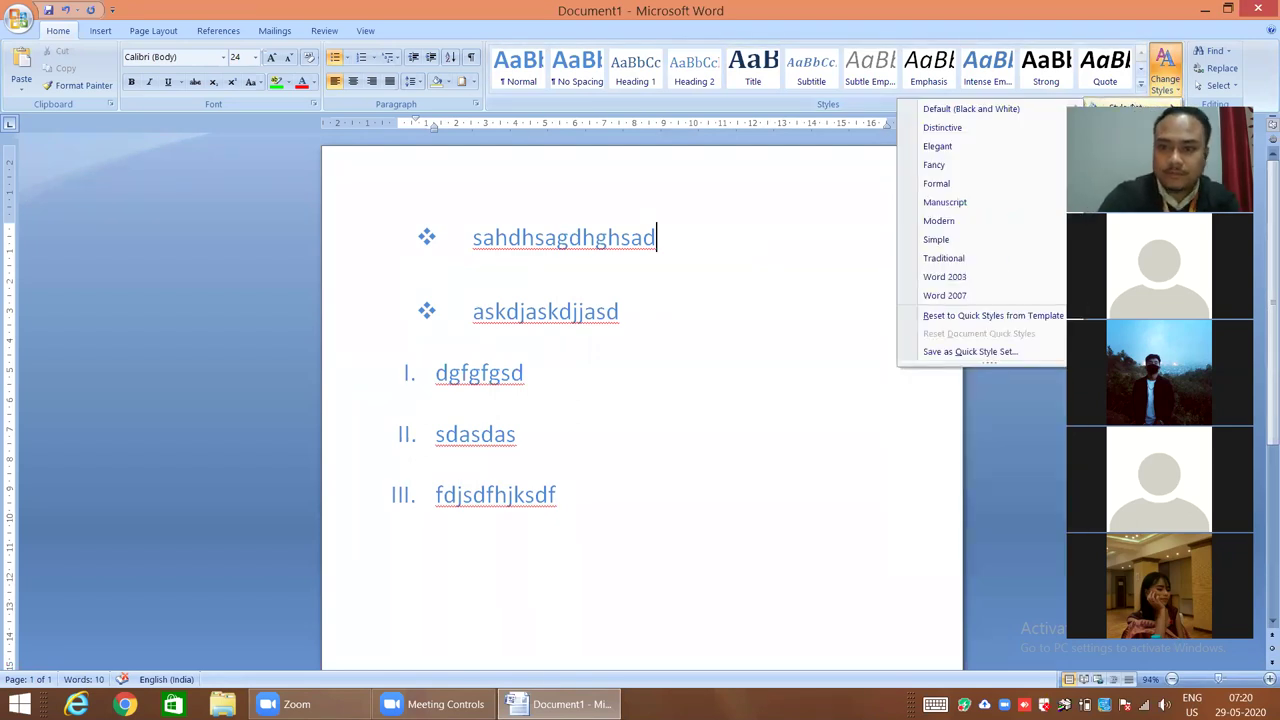
{"action": "left_click", "coordinate": [866, 218]}
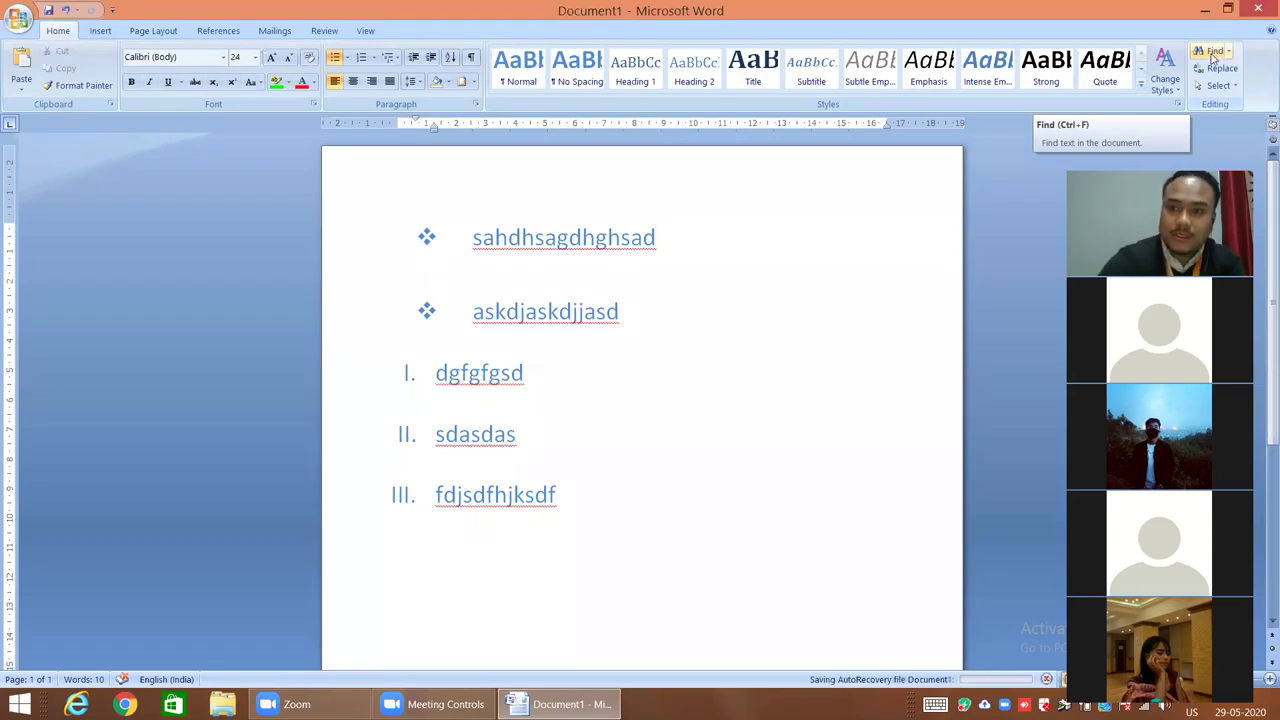
{"action": "left_click", "coordinate": [1217, 68]}
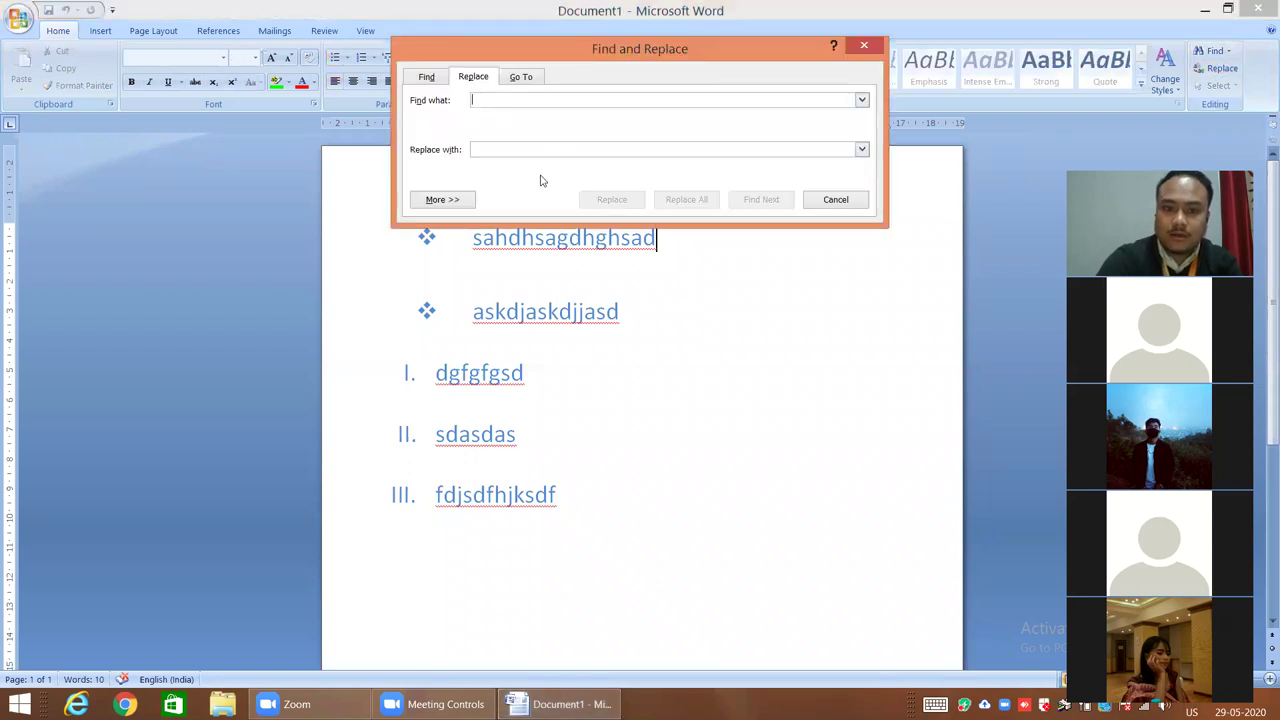
{"action": "left_click", "coordinate": [868, 47]}
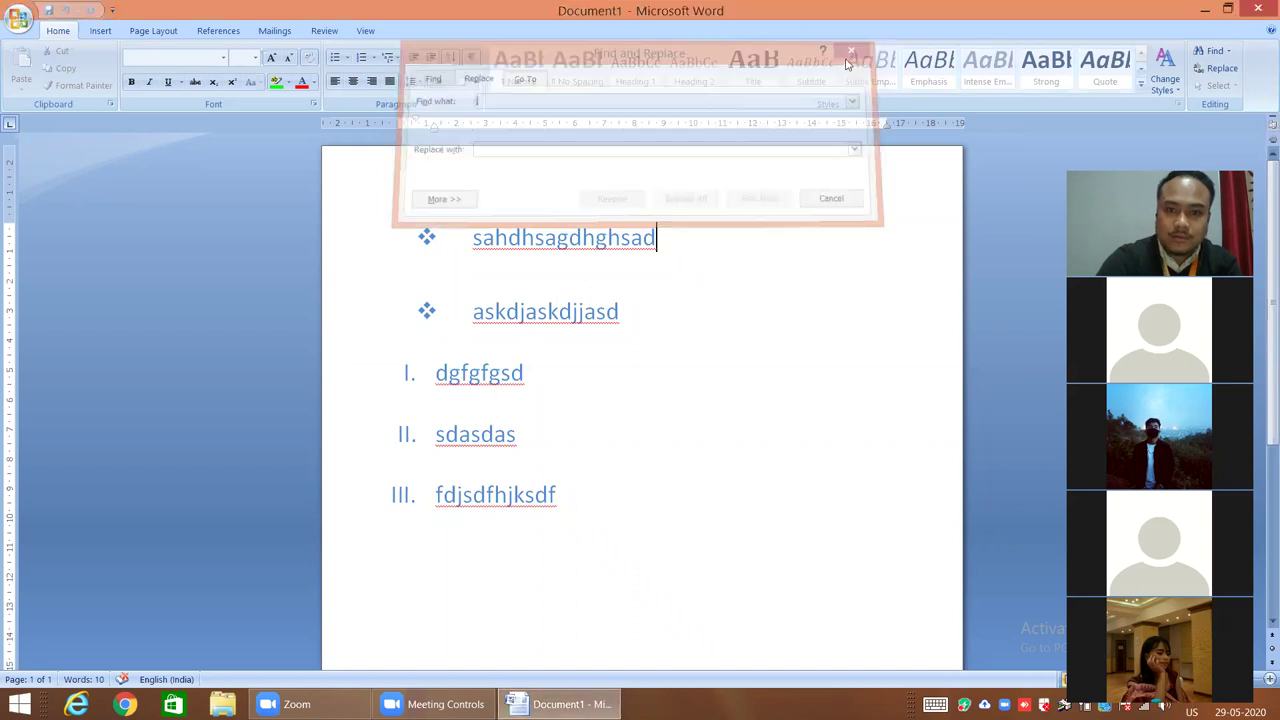
Step: Delete both the bulleted and the Roman numeral list to leave the document empty
{"action": "left_click_drag", "start_coordinate": [426, 311], "coordinate": [563, 311]}
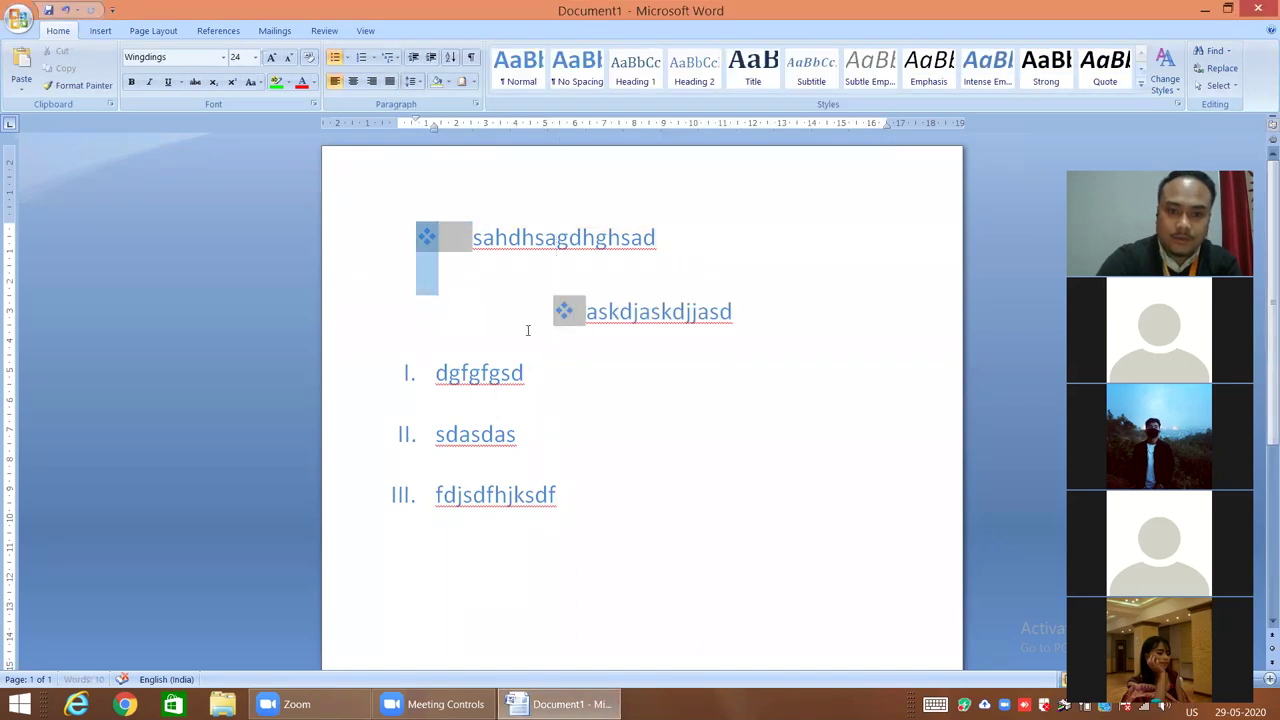
{"action": "left_click_drag", "start_coordinate": [516, 258], "coordinate": [590, 494]}
{"action": "key", "text": "Delete"}
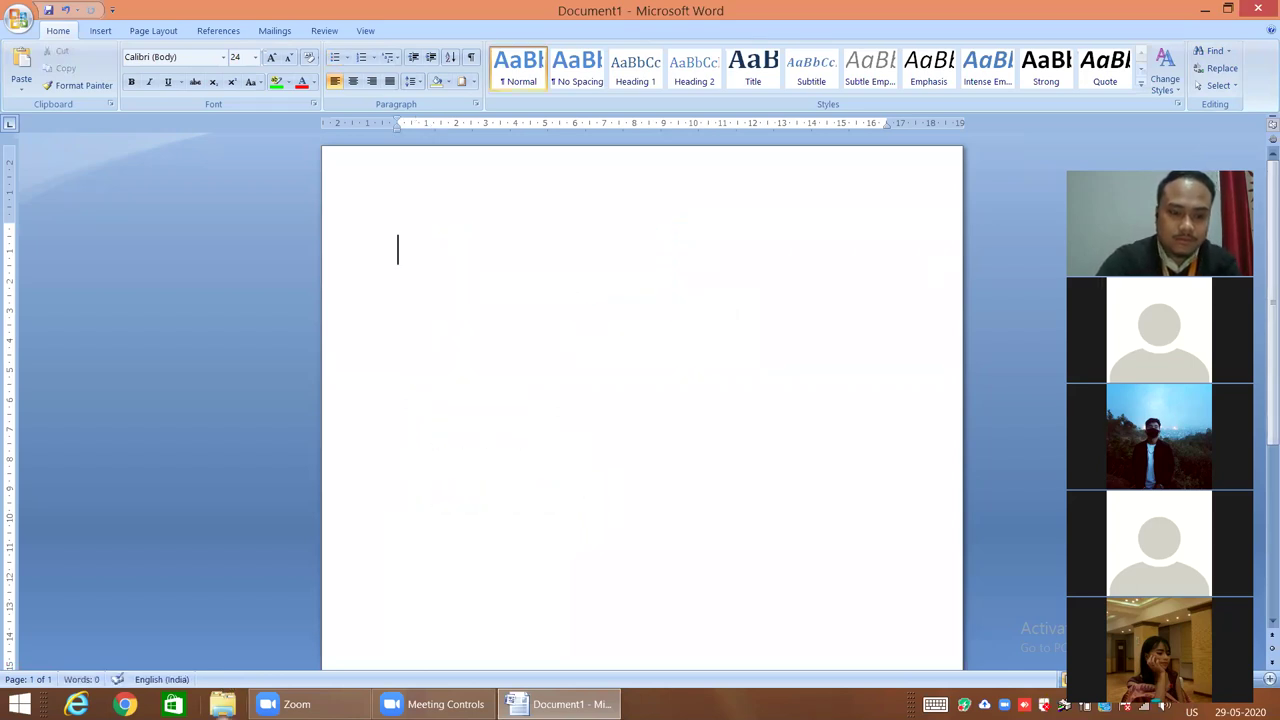
Step: Open the "study notes computer" document from the class book's document subfolder on New Volume (E:)
{"action": "left_click", "coordinate": [222, 703]}
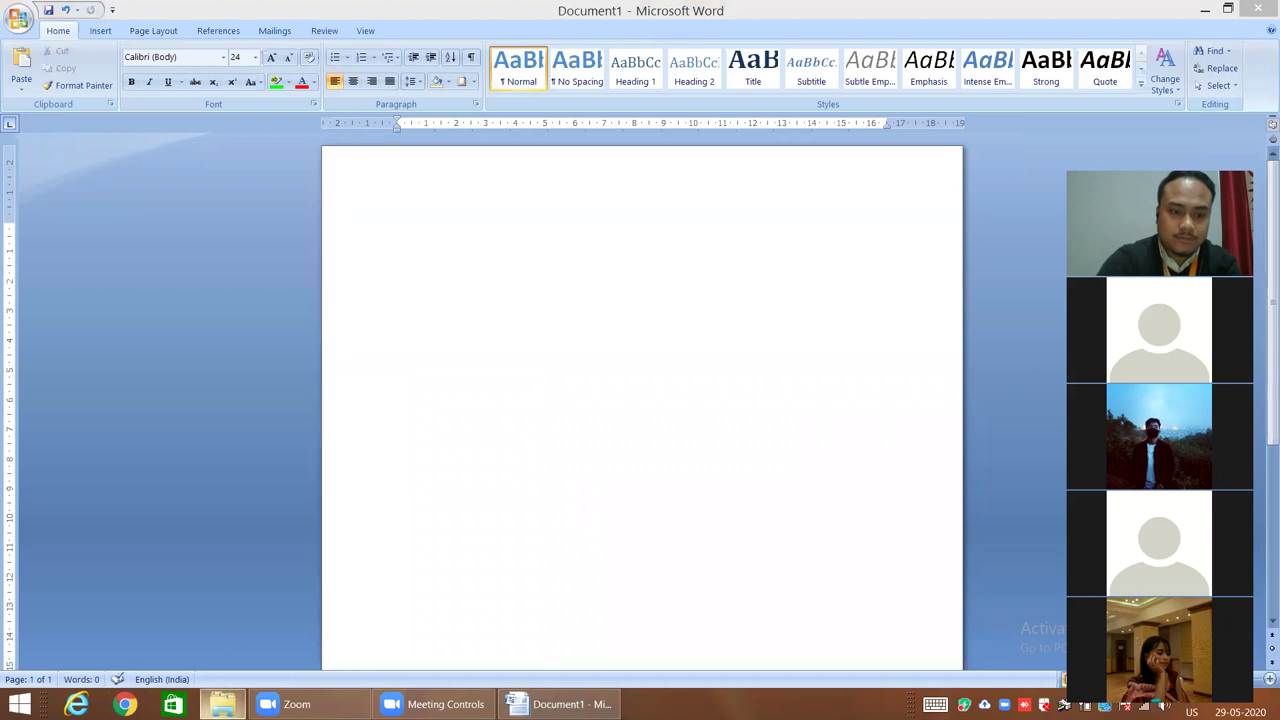
{"action": "left_click", "coordinate": [495, 533]}
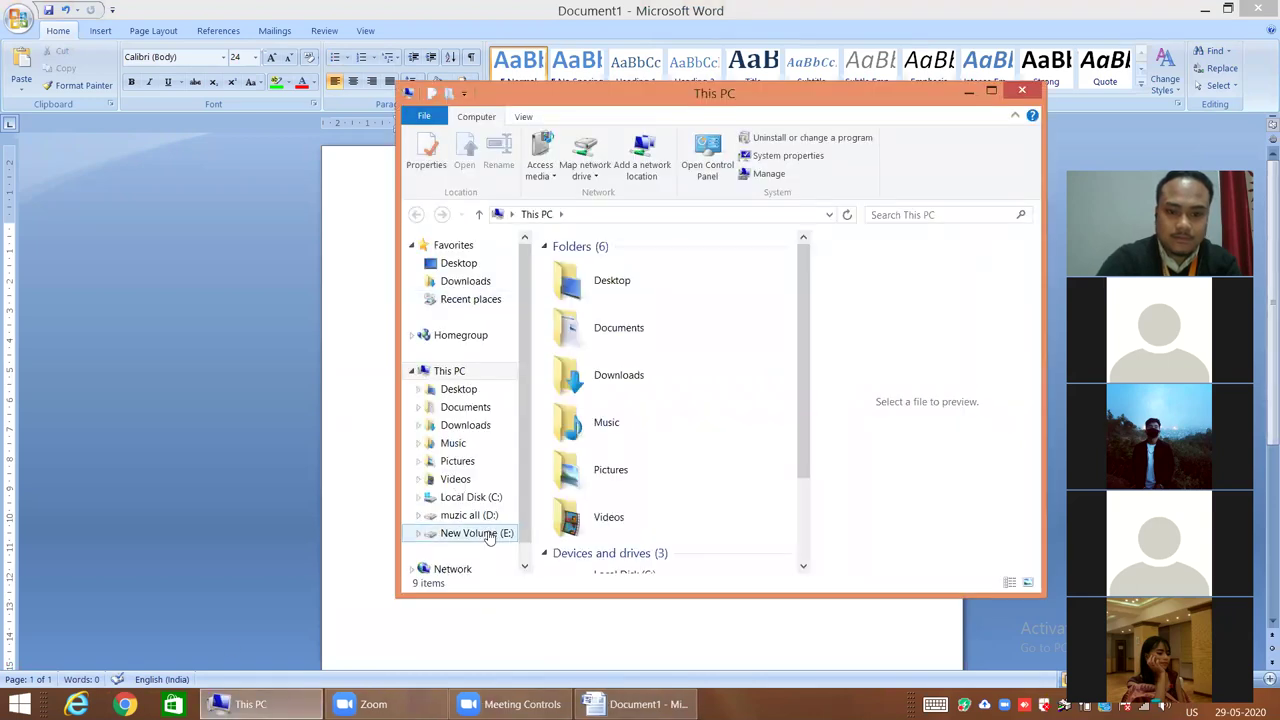
{"action": "left_click", "coordinate": [642, 447]}
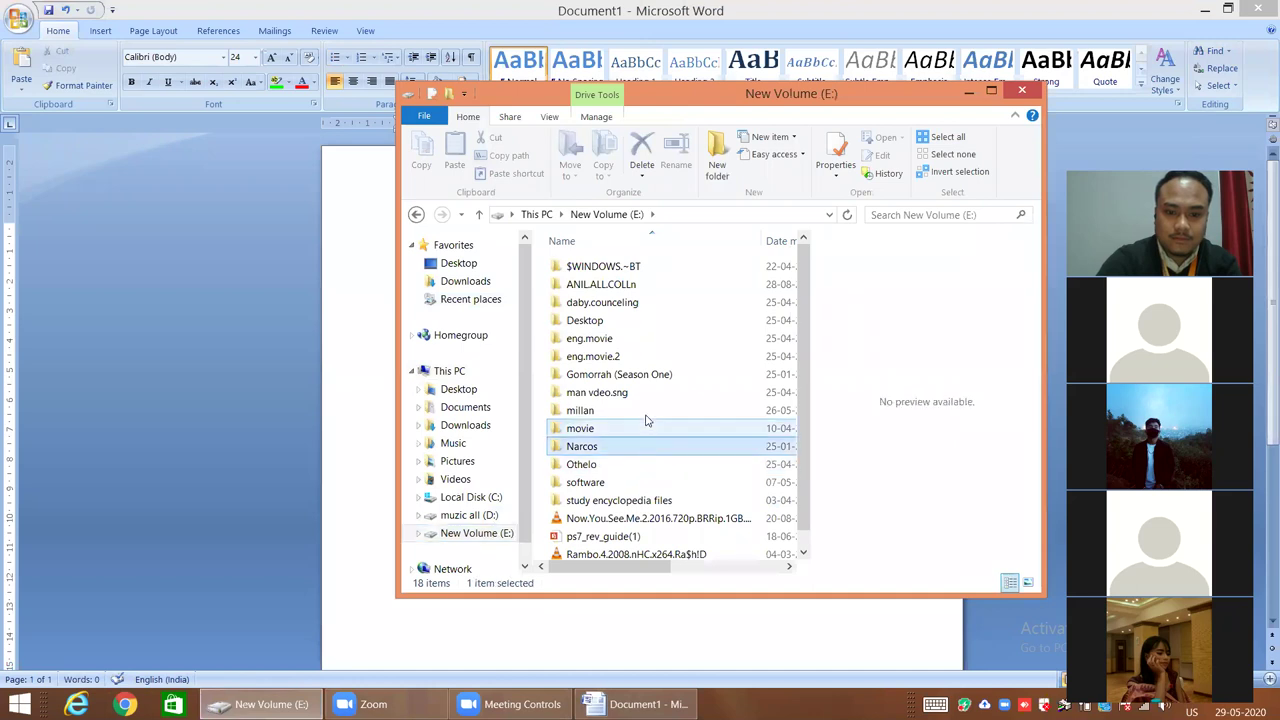
{"action": "double_click", "coordinate": [646, 410]}
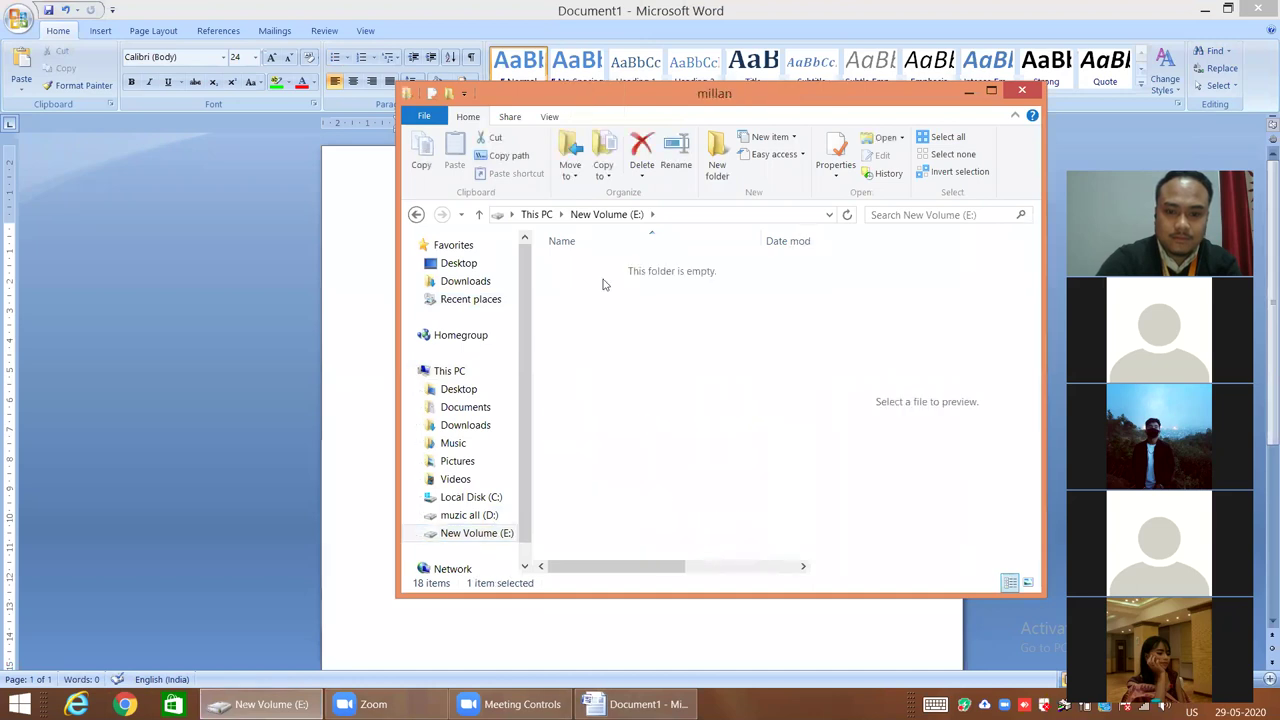
{"action": "double_click", "coordinate": [603, 272]}
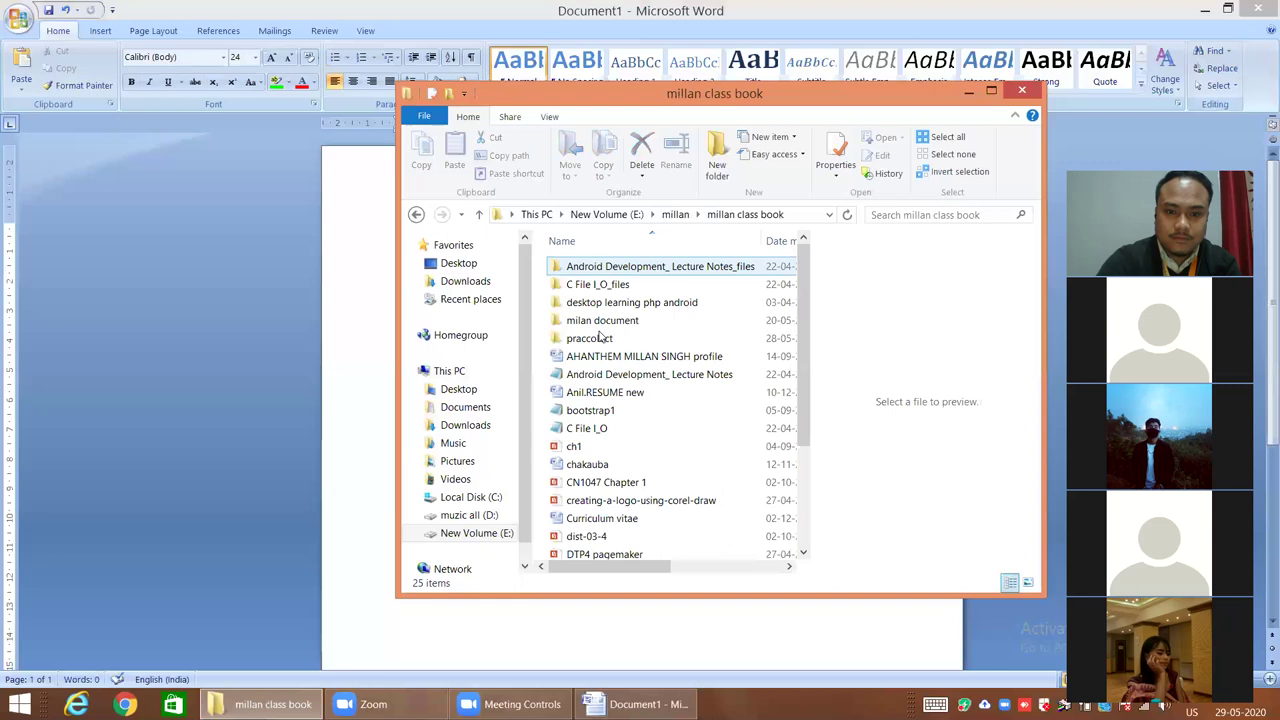
{"action": "double_click", "coordinate": [603, 322]}
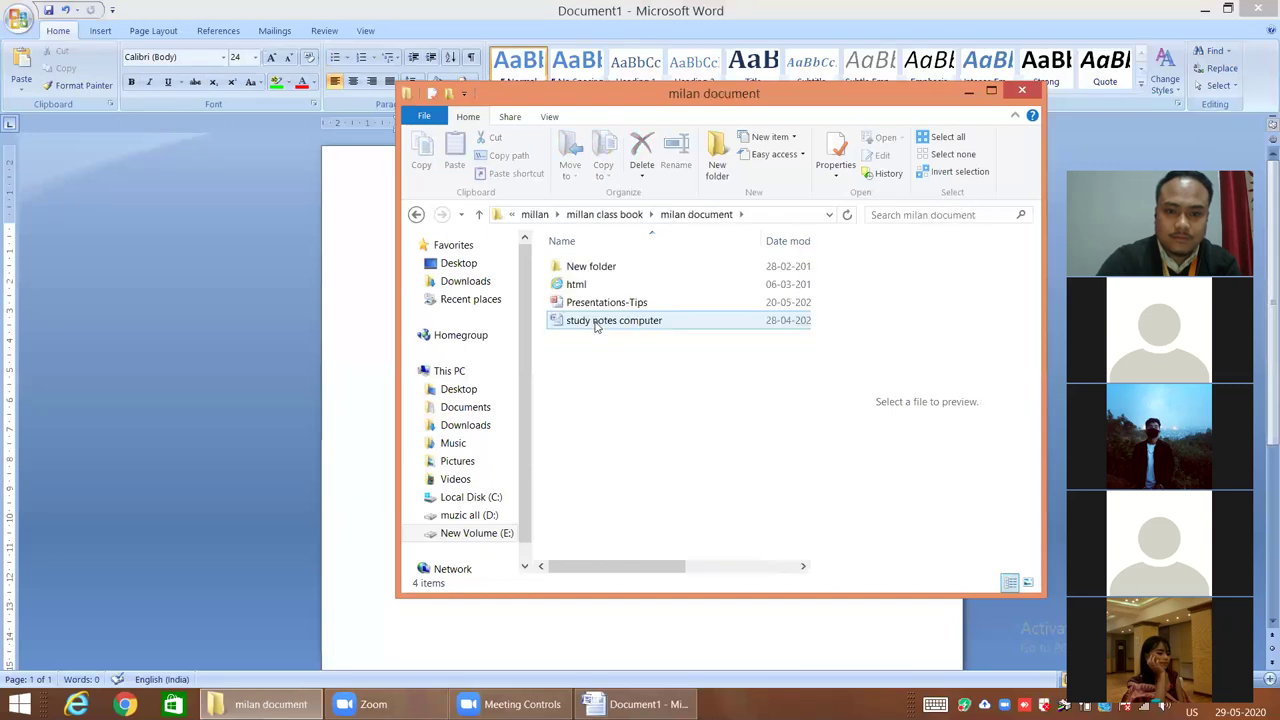
{"action": "double_click", "coordinate": [588, 329]}
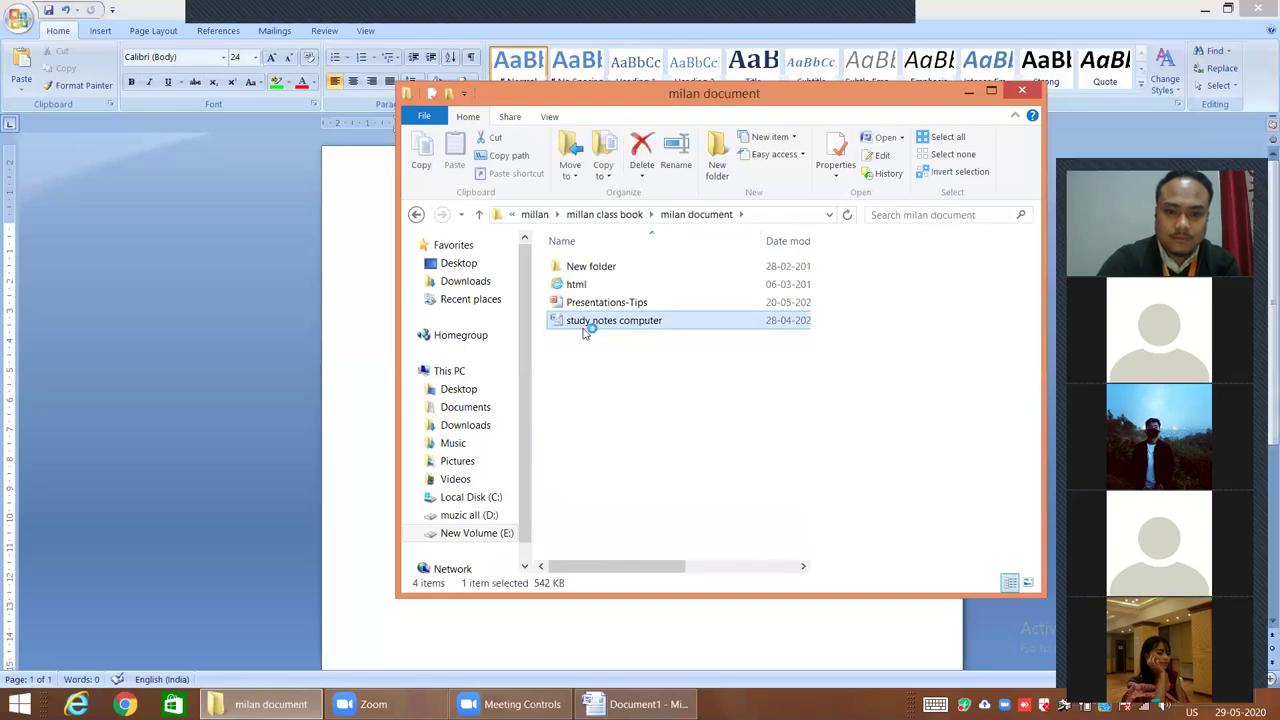
{"action": "left_click", "coordinate": [963, 95]}
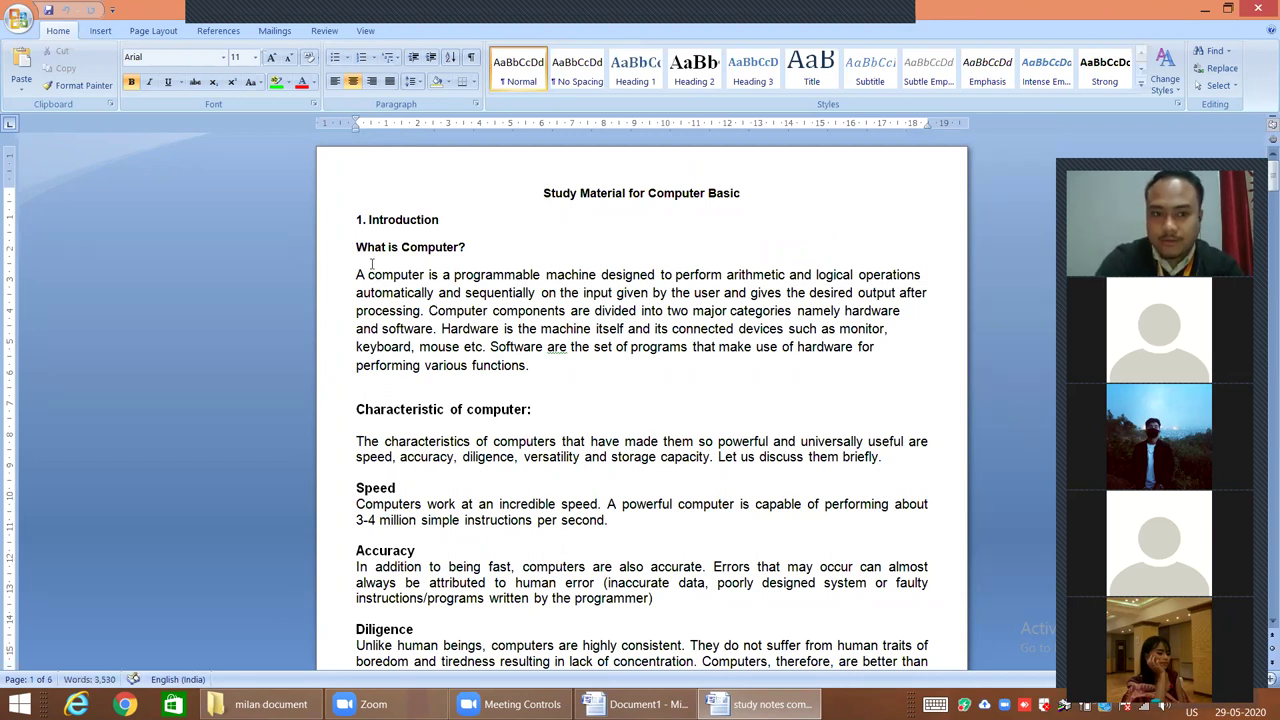
Step: Copy the "What is Computer?" heading with its paragraph from the study notes and paste them into the empty Document1
{"action": "left_click_drag", "start_coordinate": [356, 247], "coordinate": [538, 367]}
{"action": "key", "text": "ctrl+c"}
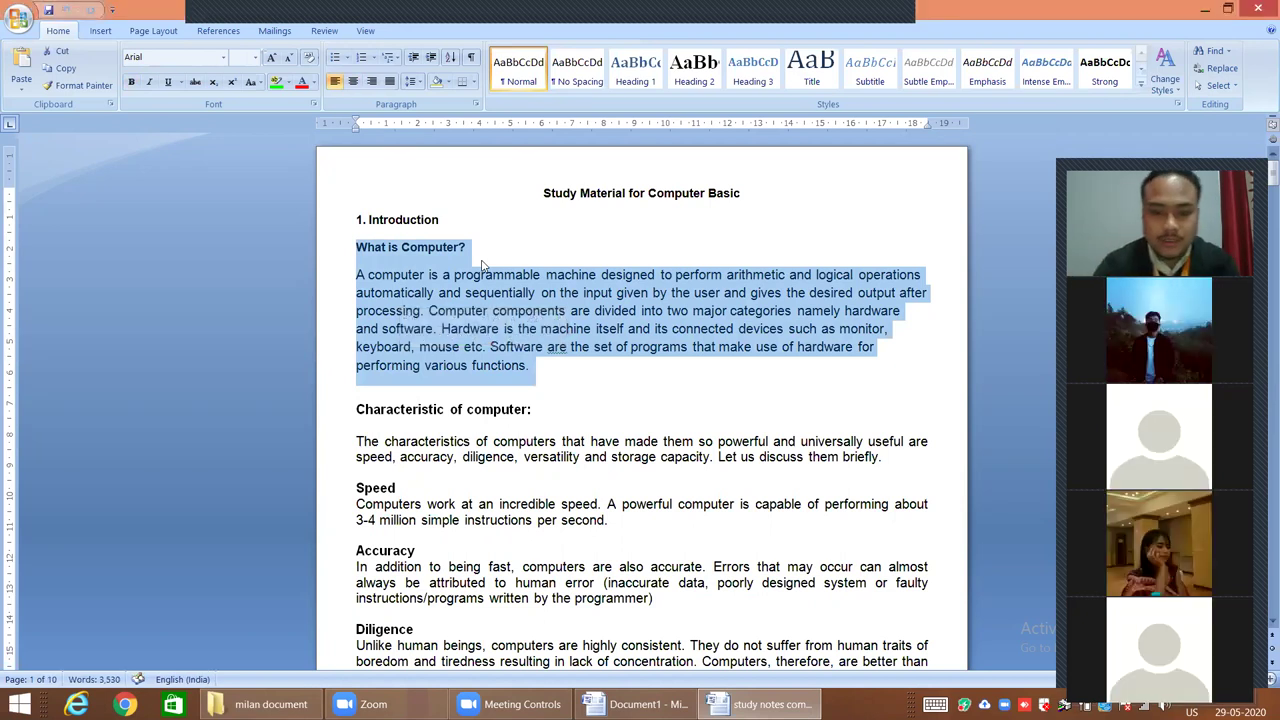
{"action": "key", "text": "alt+Tab"}
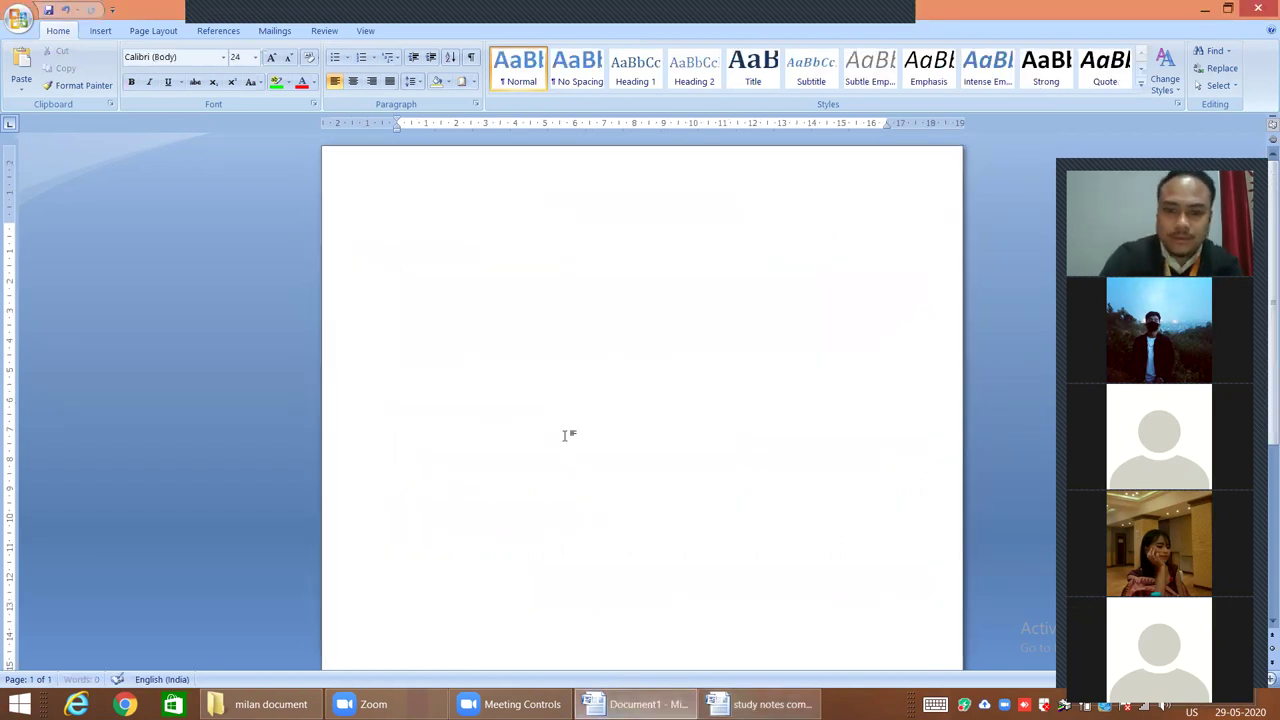
{"action": "key", "text": "ctrl+v"}
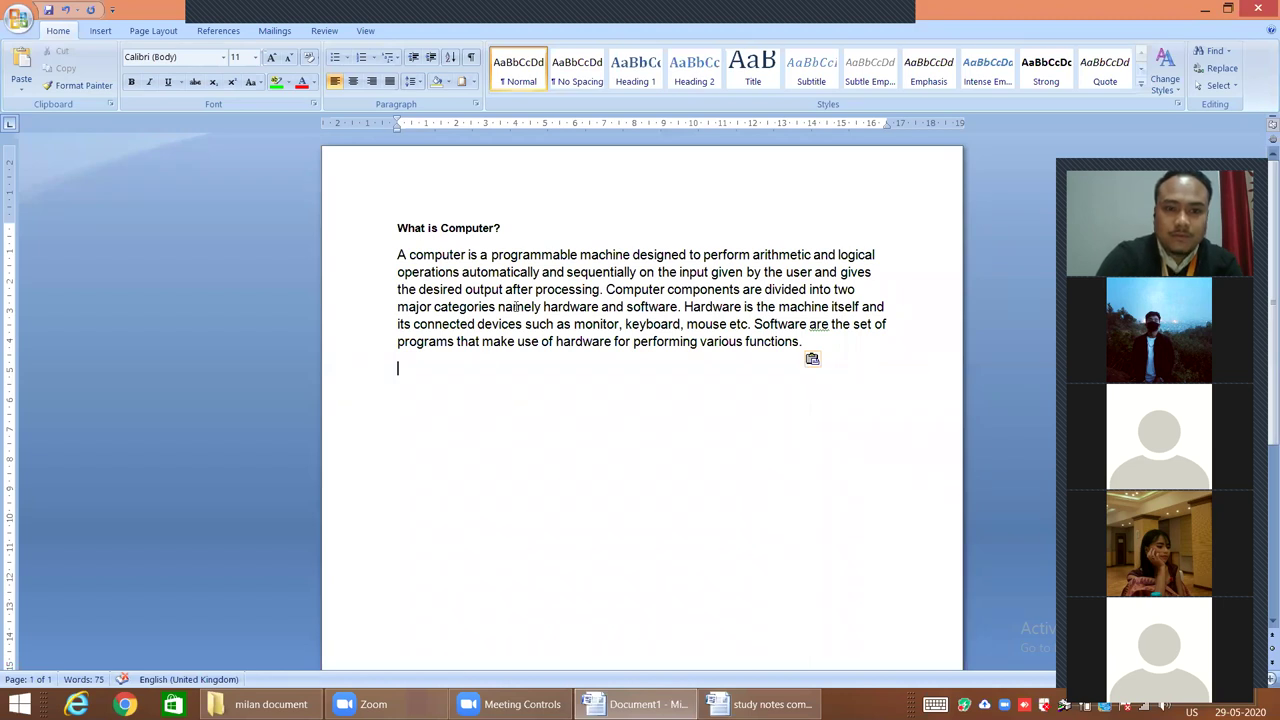
Step: Find each occurrence of "computer" in the document, starting from the beginning of the paragraph, and close the search
{"action": "left_click", "coordinate": [401, 257]}
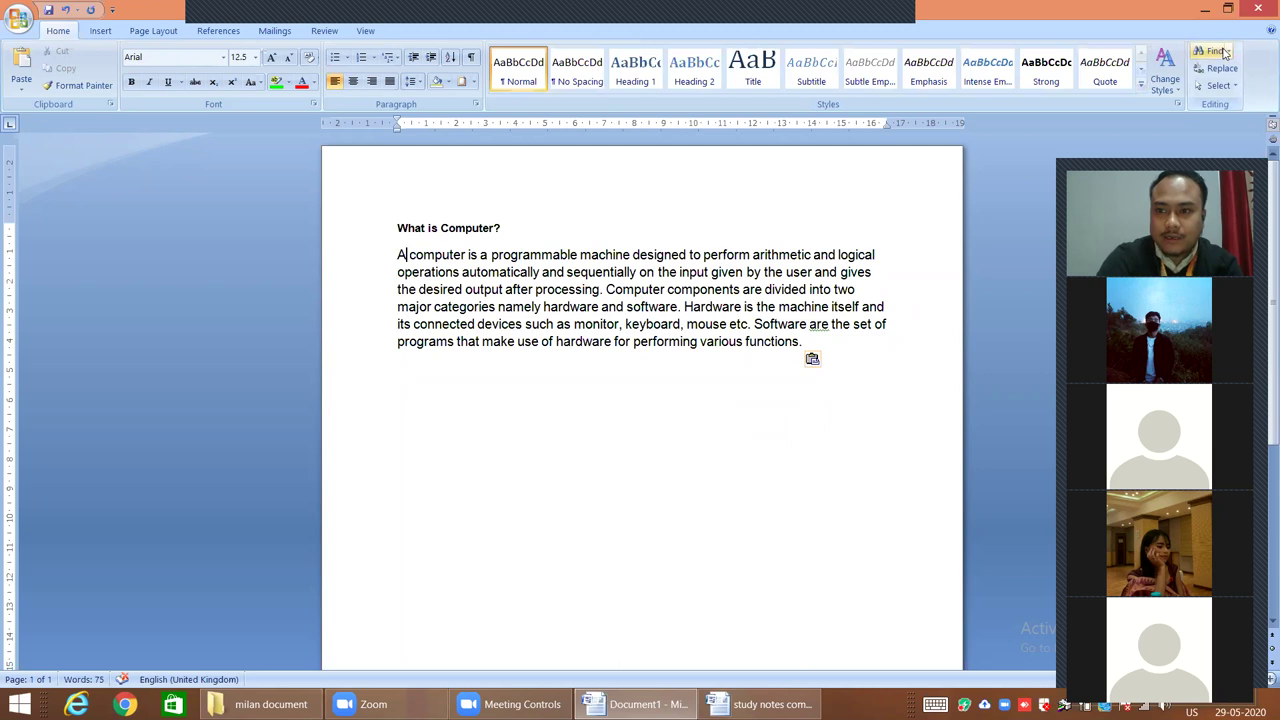
{"action": "left_click", "coordinate": [1212, 50]}
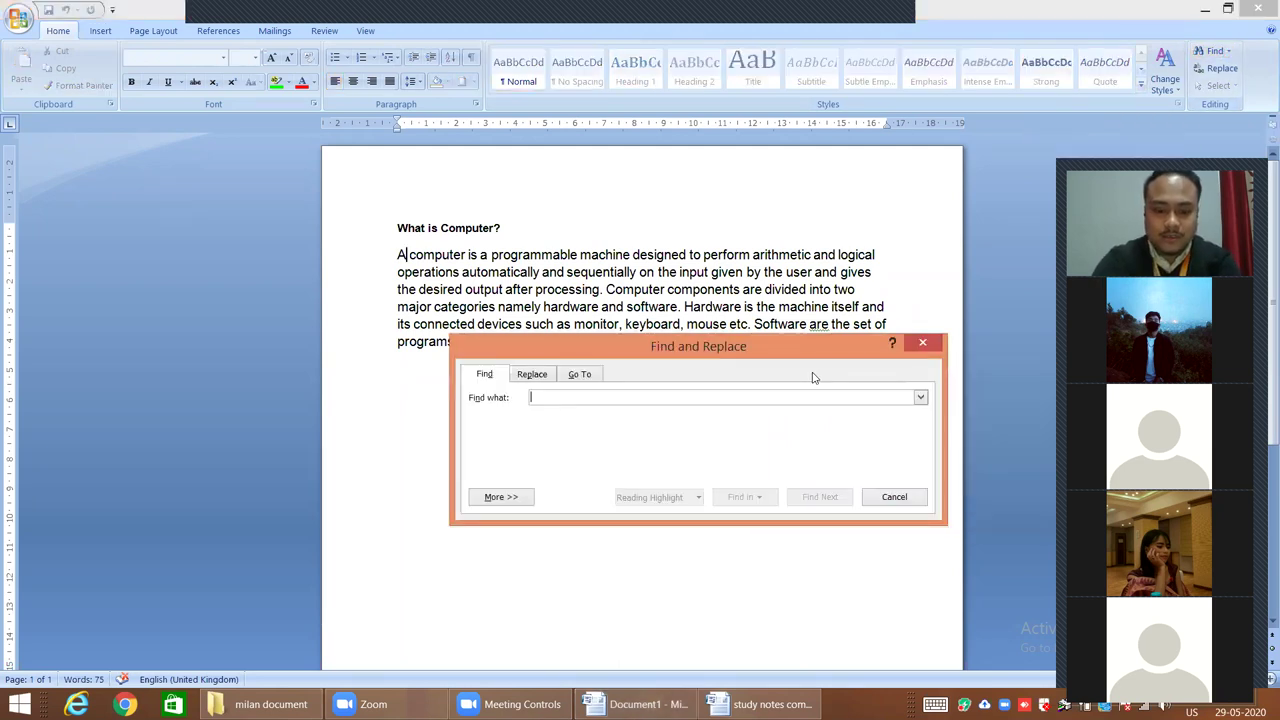
{"action": "type", "text": "computer"}
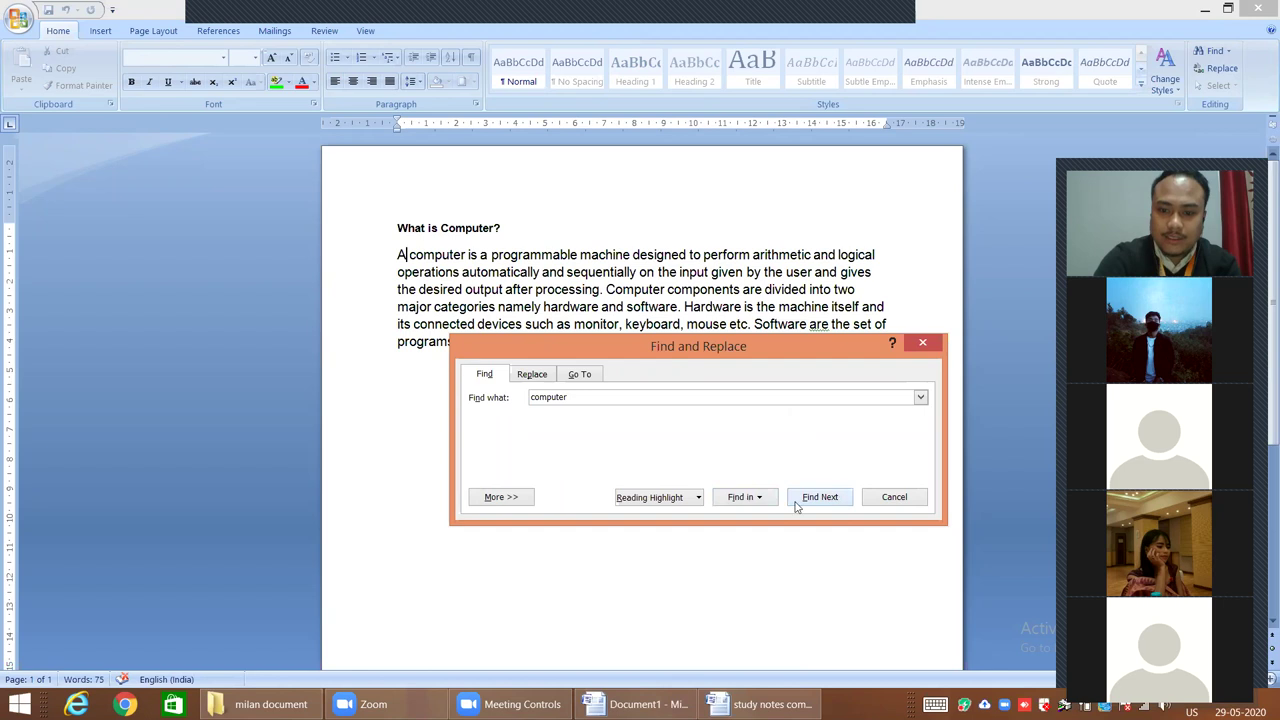
{"action": "left_click", "coordinate": [760, 499]}
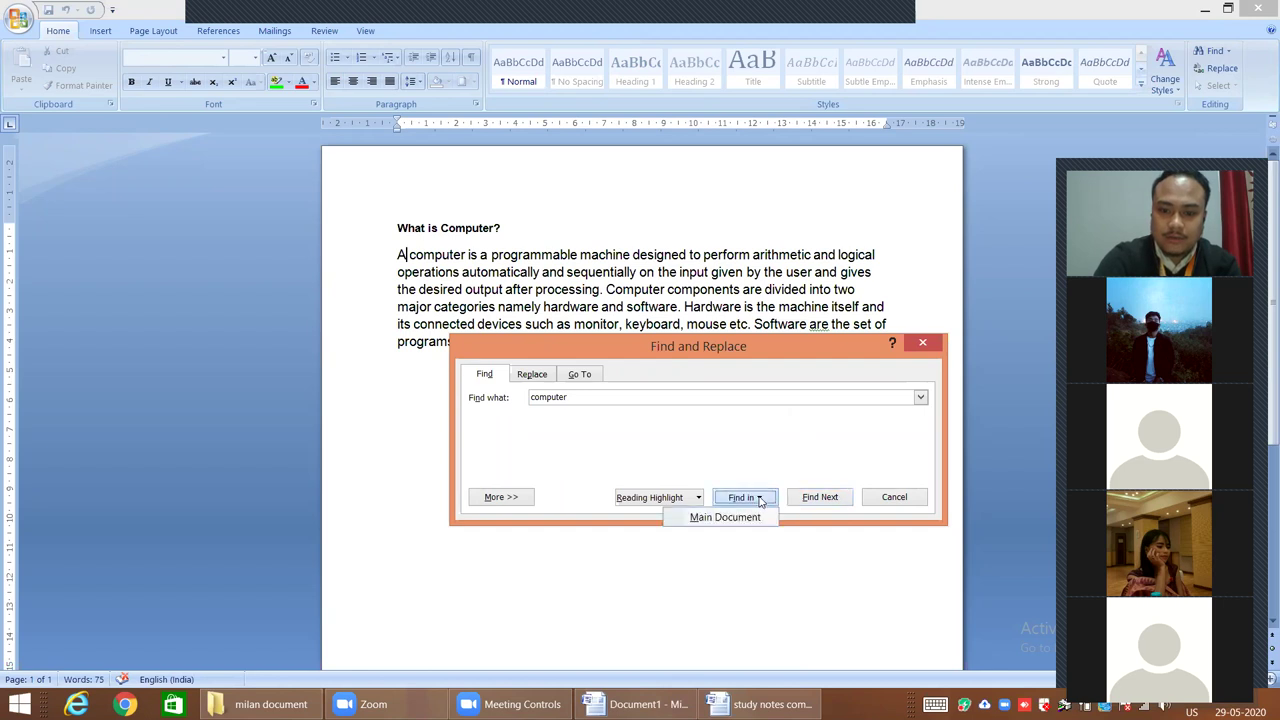
{"action": "left_click", "coordinate": [697, 498]}
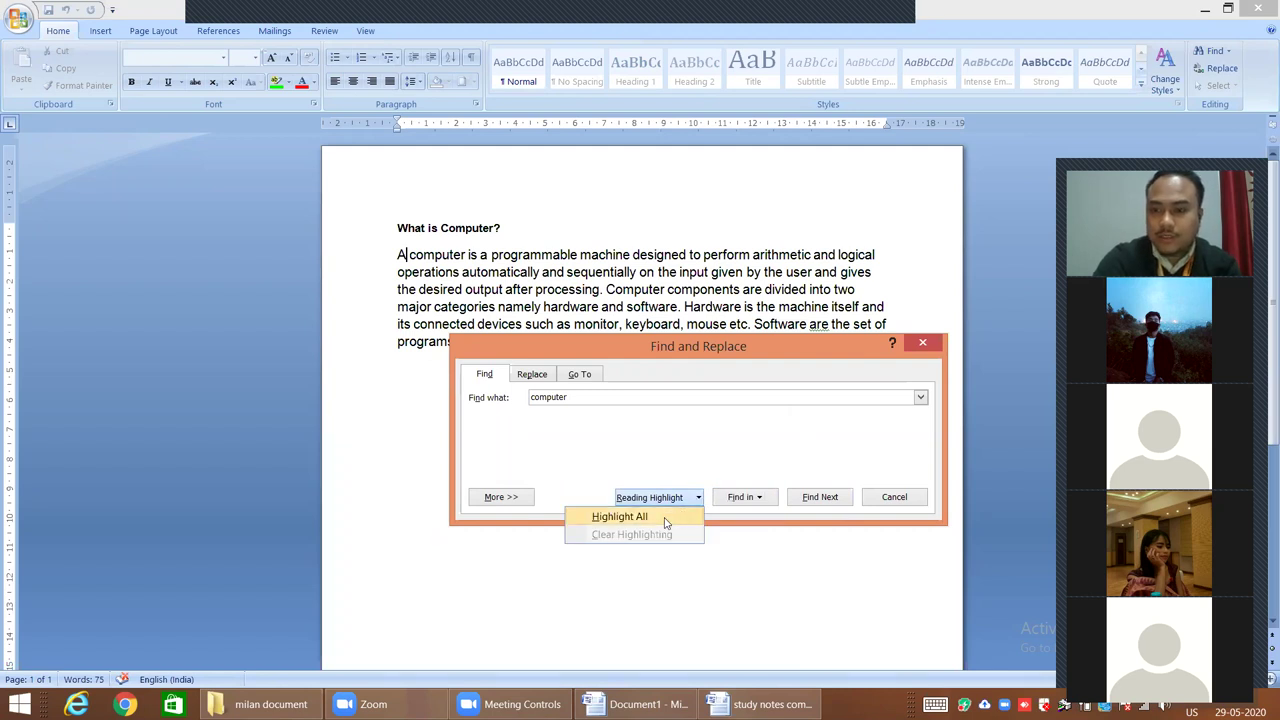
{"action": "left_click", "coordinate": [816, 500]}
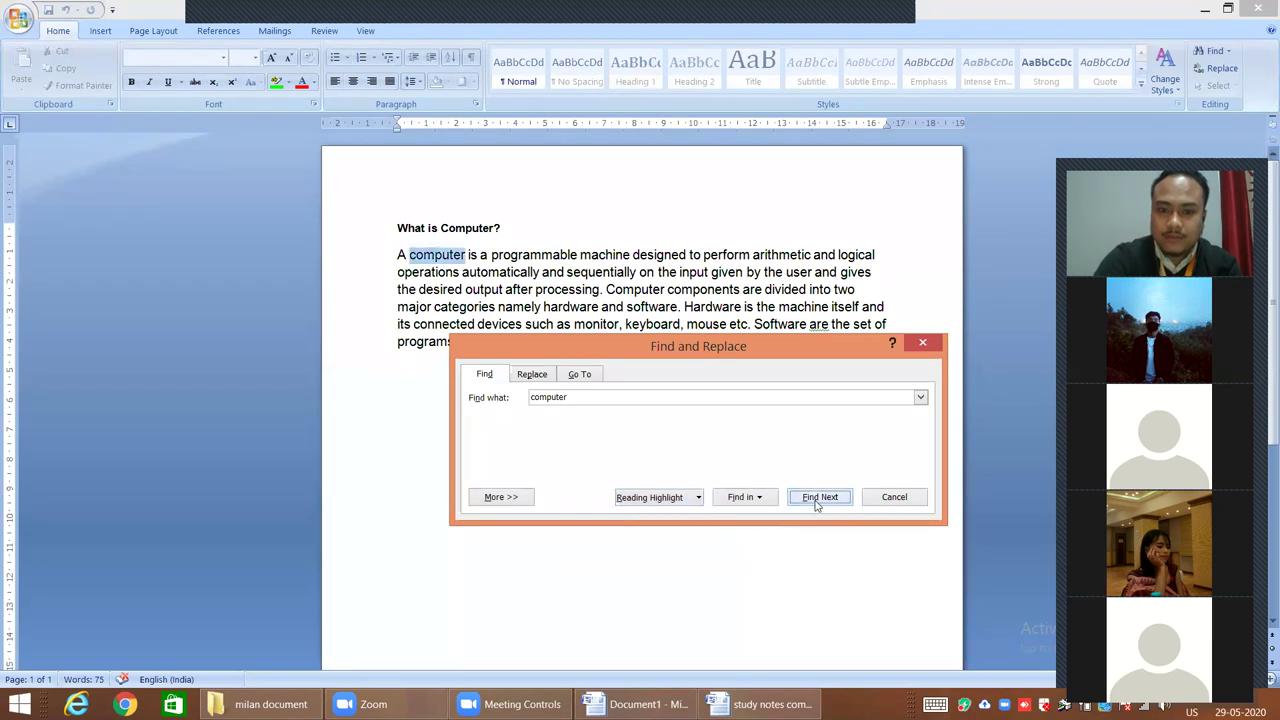
{"action": "left_click", "coordinate": [440, 258]}
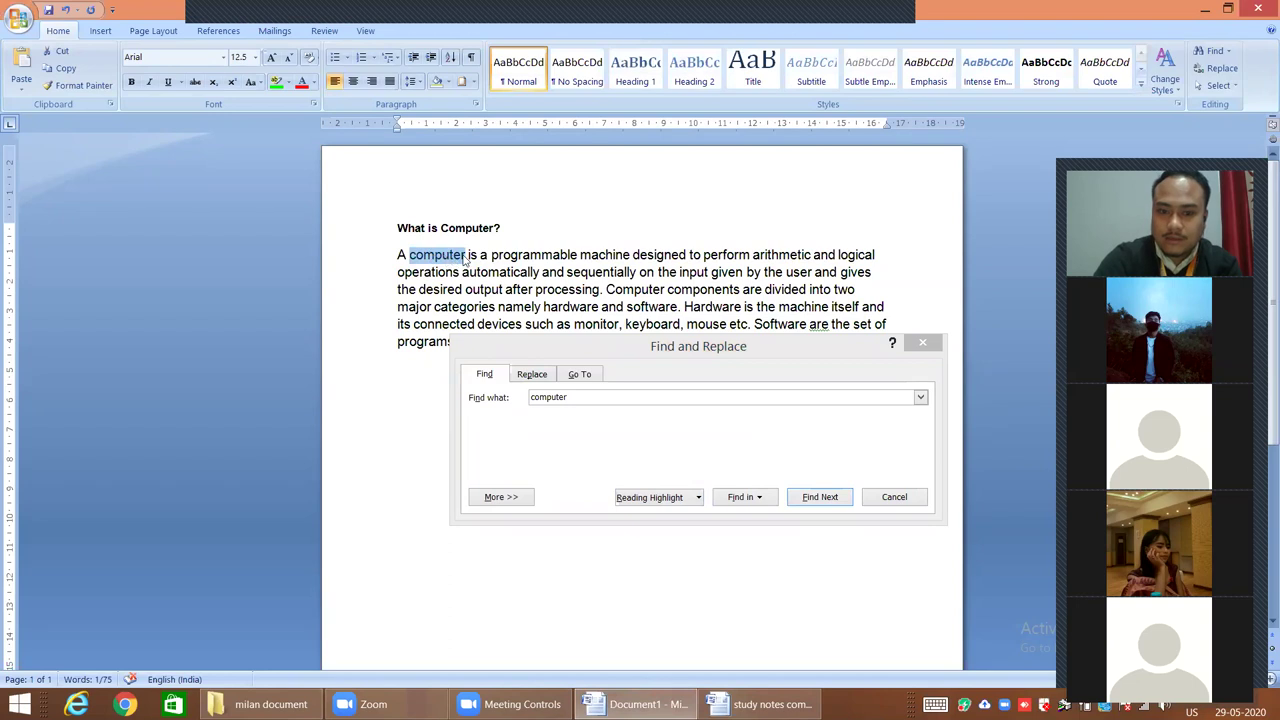
{"action": "left_click", "coordinate": [815, 500]}
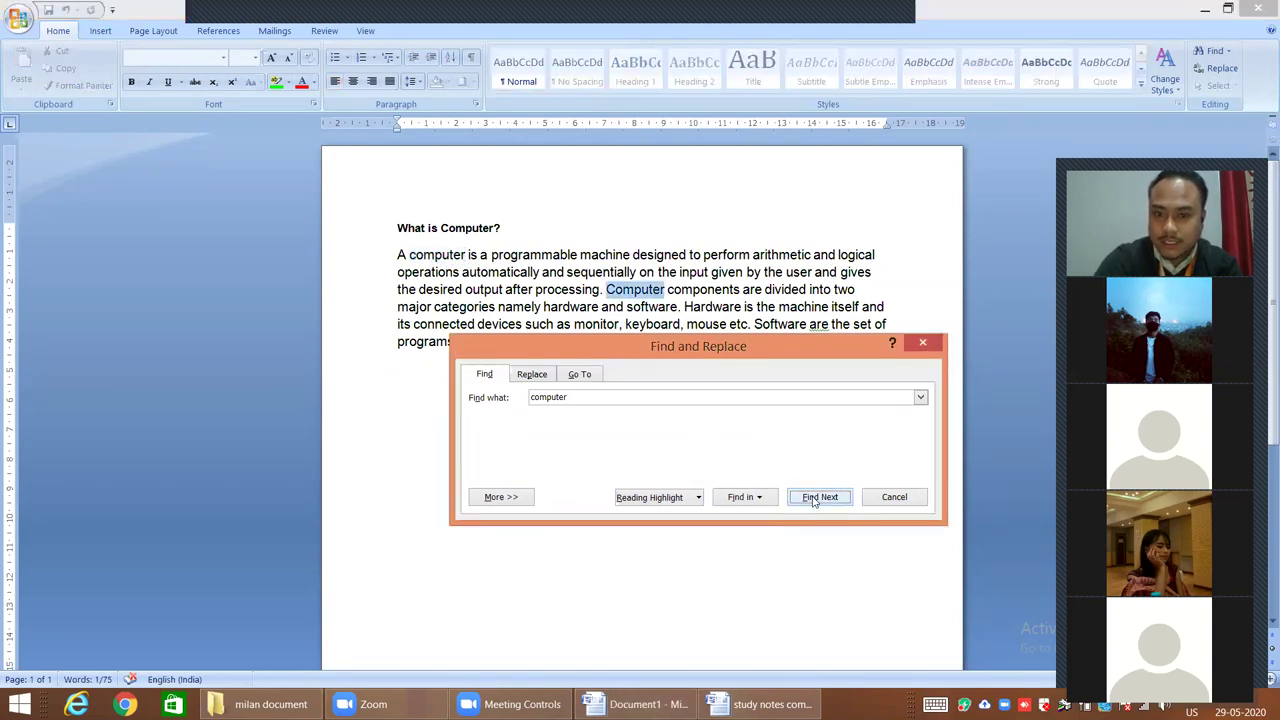
{"action": "left_click", "coordinate": [815, 499]}
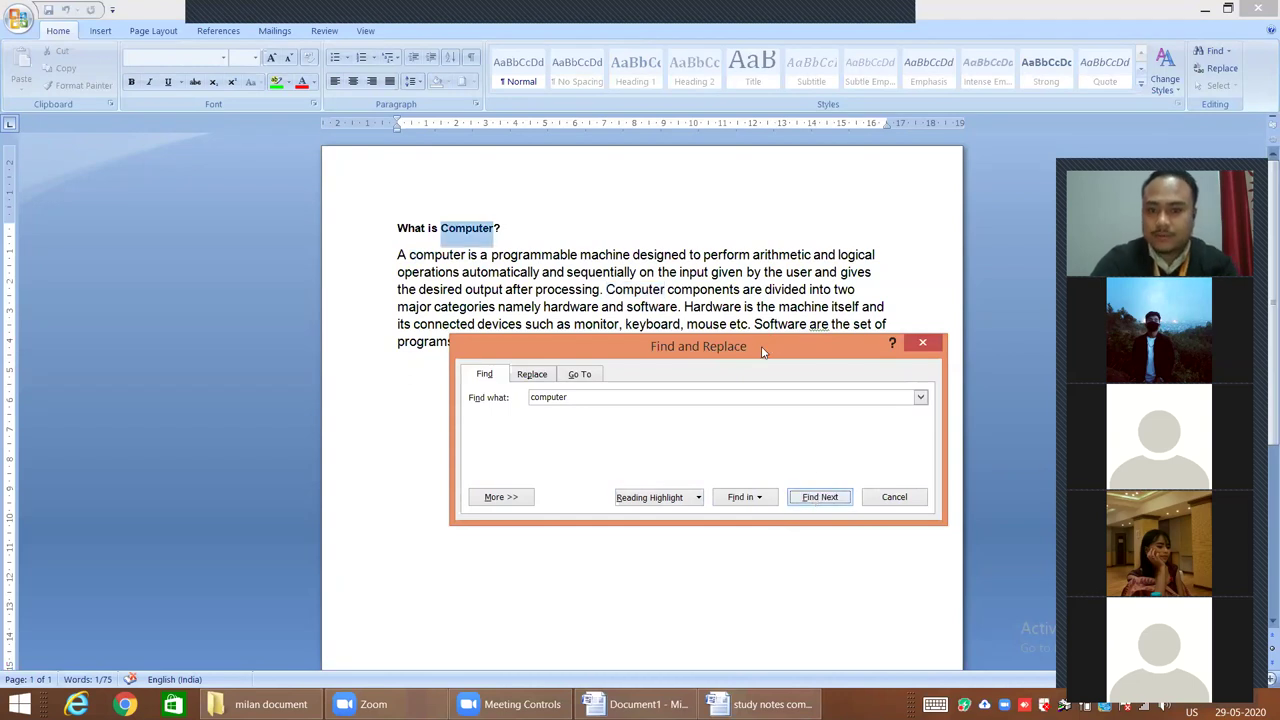
{"action": "left_click_drag", "start_coordinate": [762, 350], "coordinate": [701, 412]}
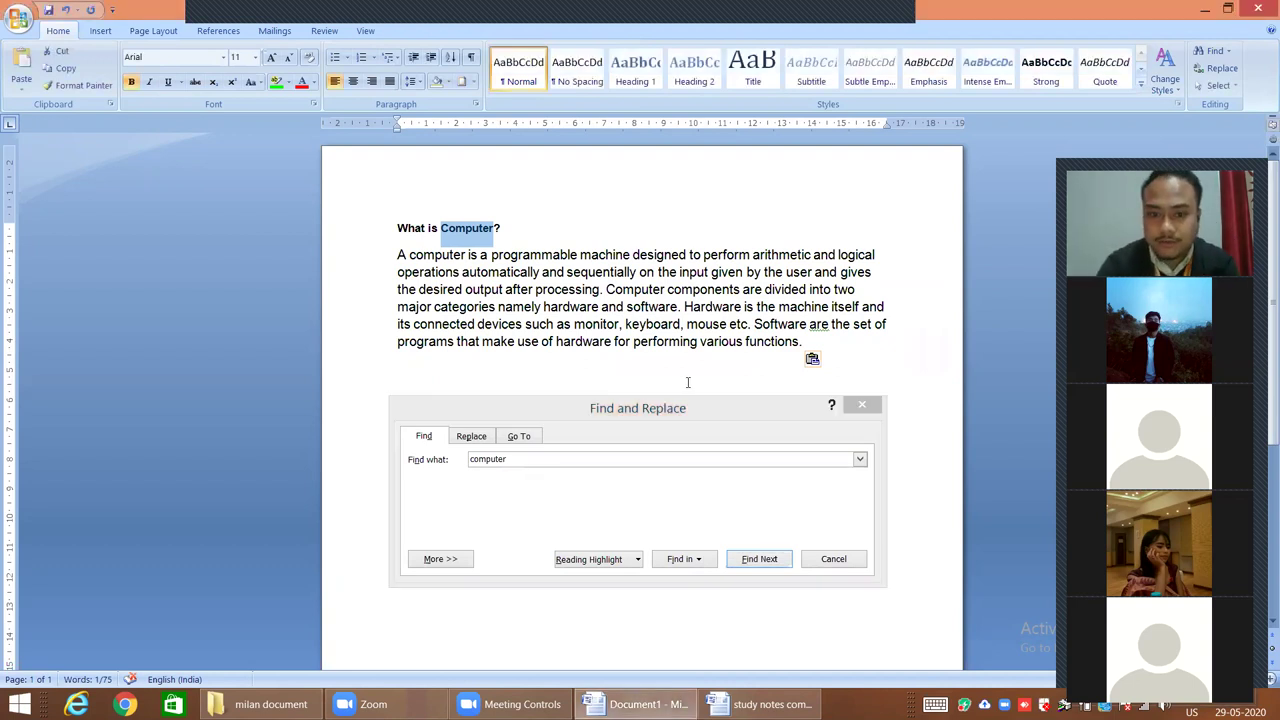
{"action": "left_click", "coordinate": [778, 505]}
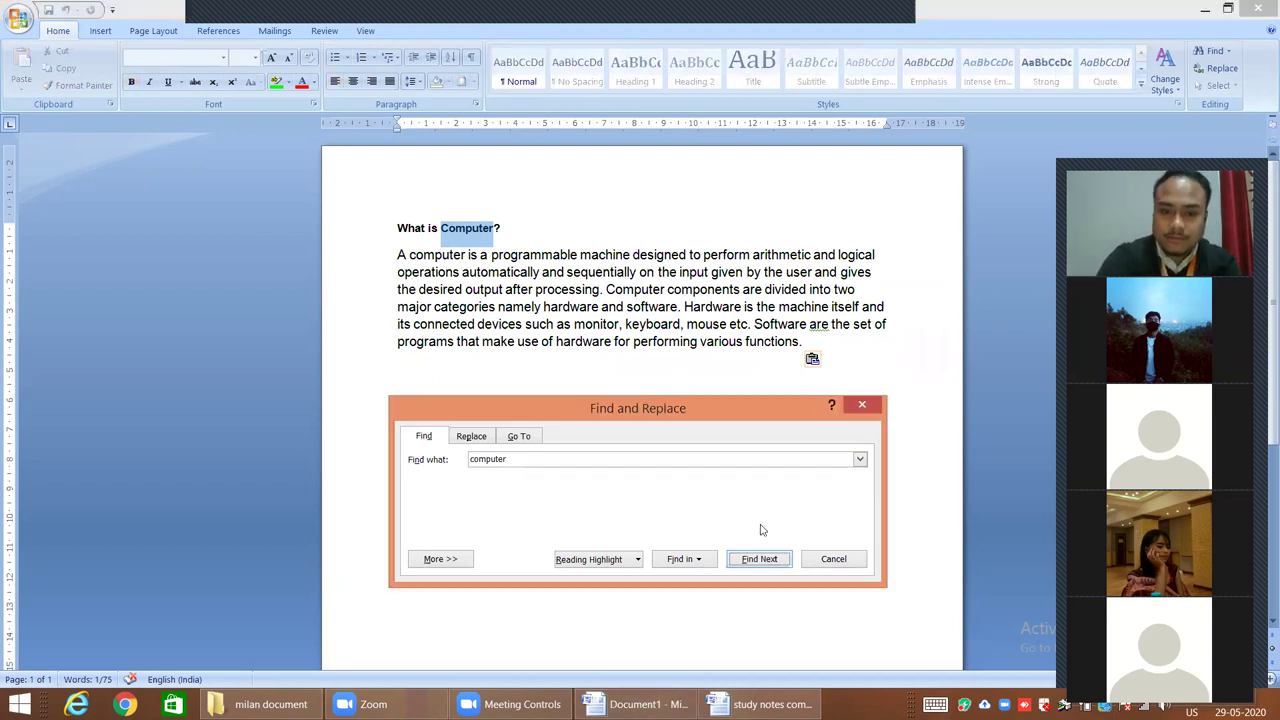
{"action": "left_click", "coordinate": [860, 405]}
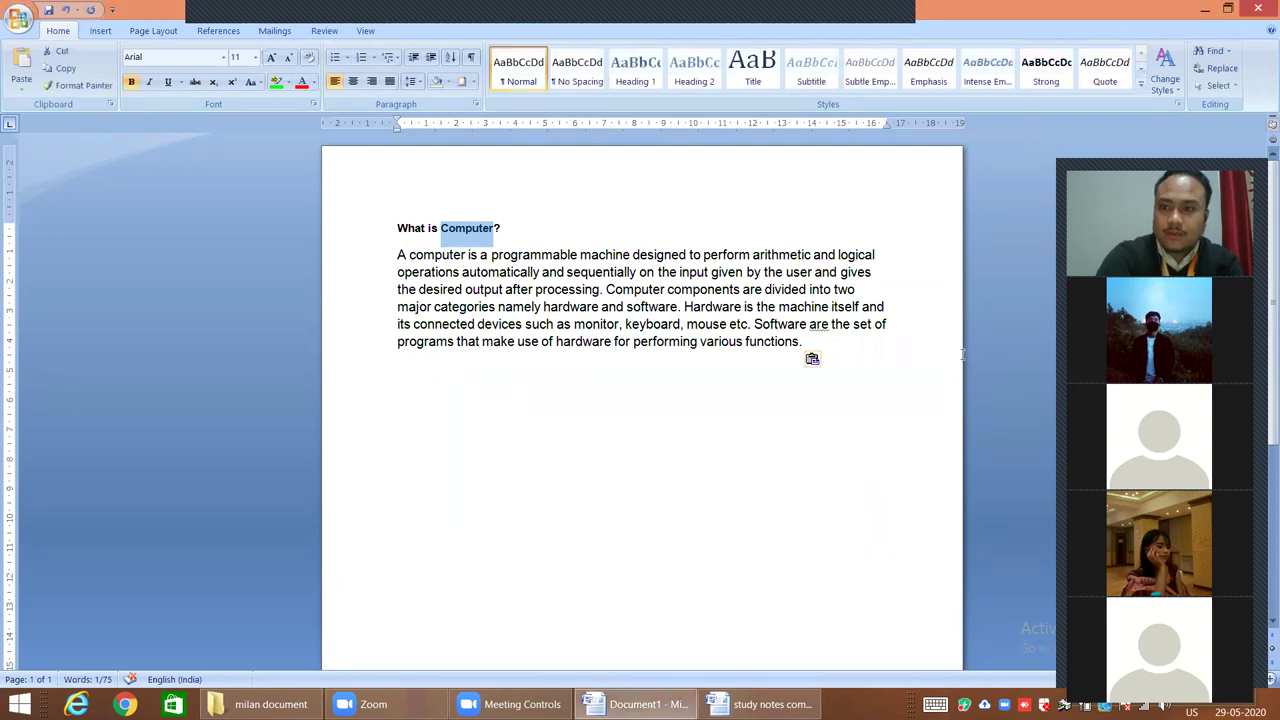
Step: Replace every occurrence of "Computer" with "comp", decline to continue searching from the beginning, and close Find and Replace
{"action": "left_click", "coordinate": [1220, 68]}
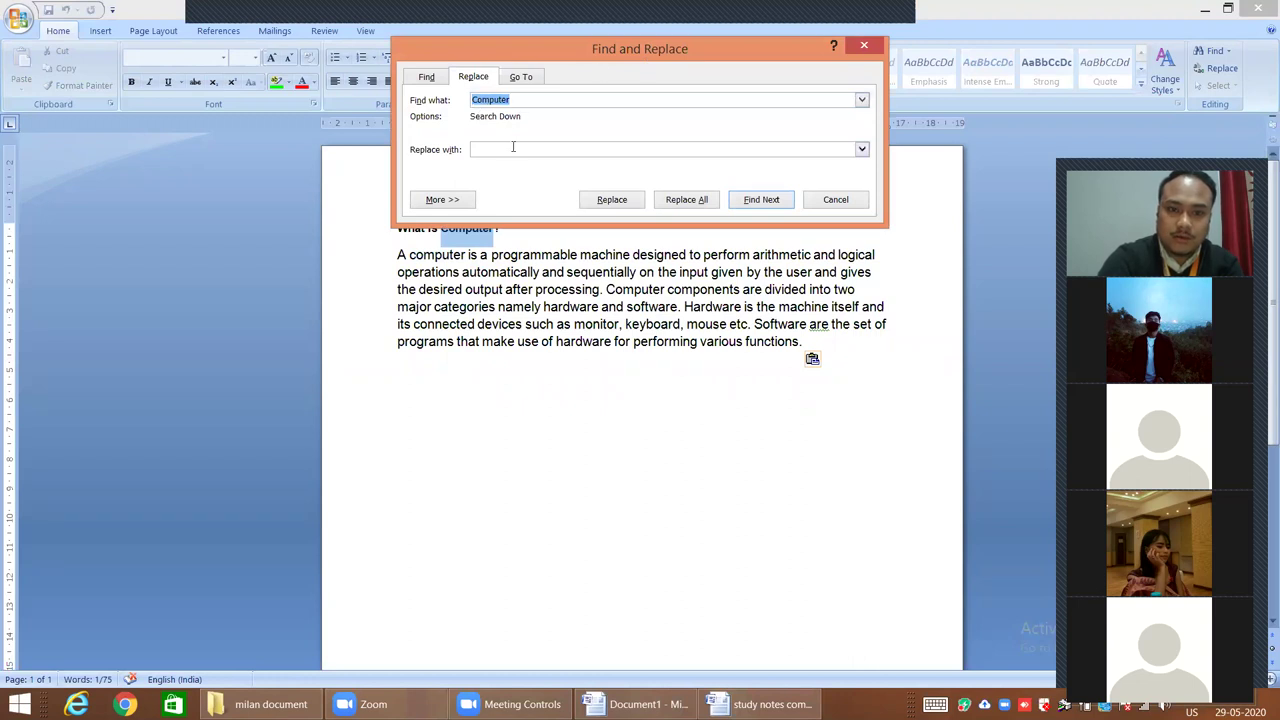
{"action": "left_click_drag", "start_coordinate": [620, 49], "coordinate": [632, 346]}
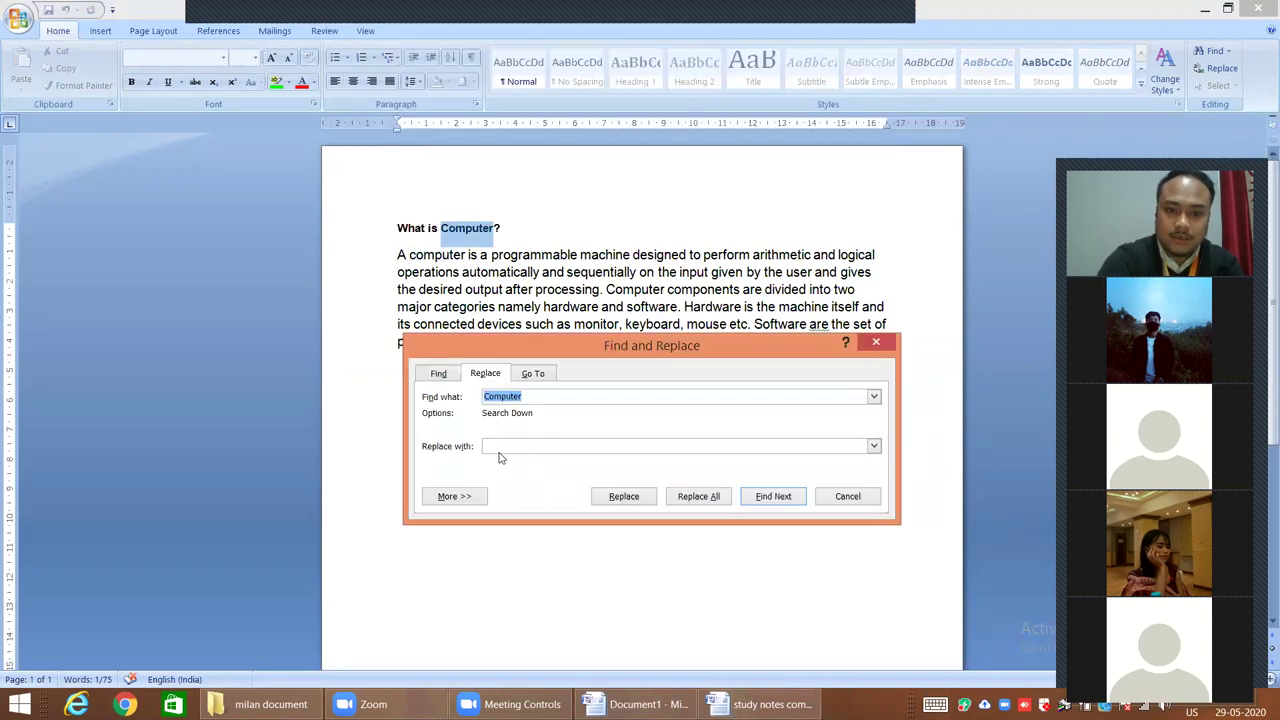
{"action": "left_click", "coordinate": [506, 449]}
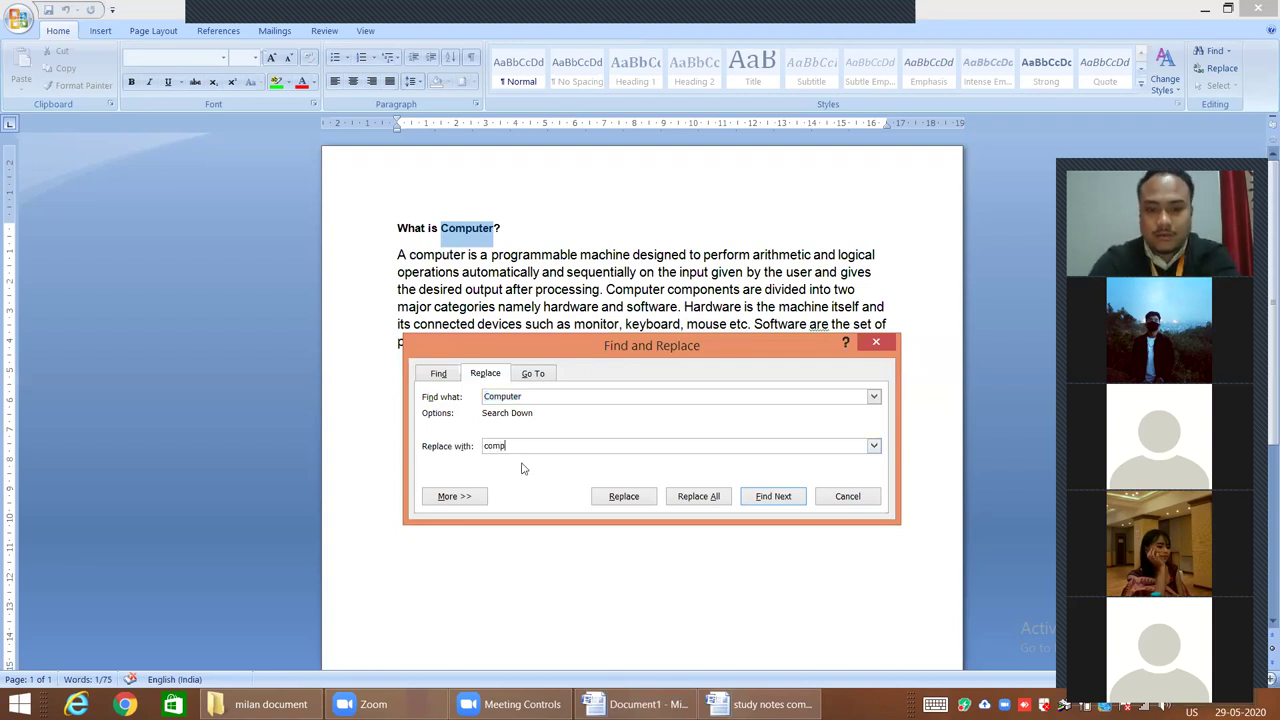
{"action": "left_click", "coordinate": [724, 497]}
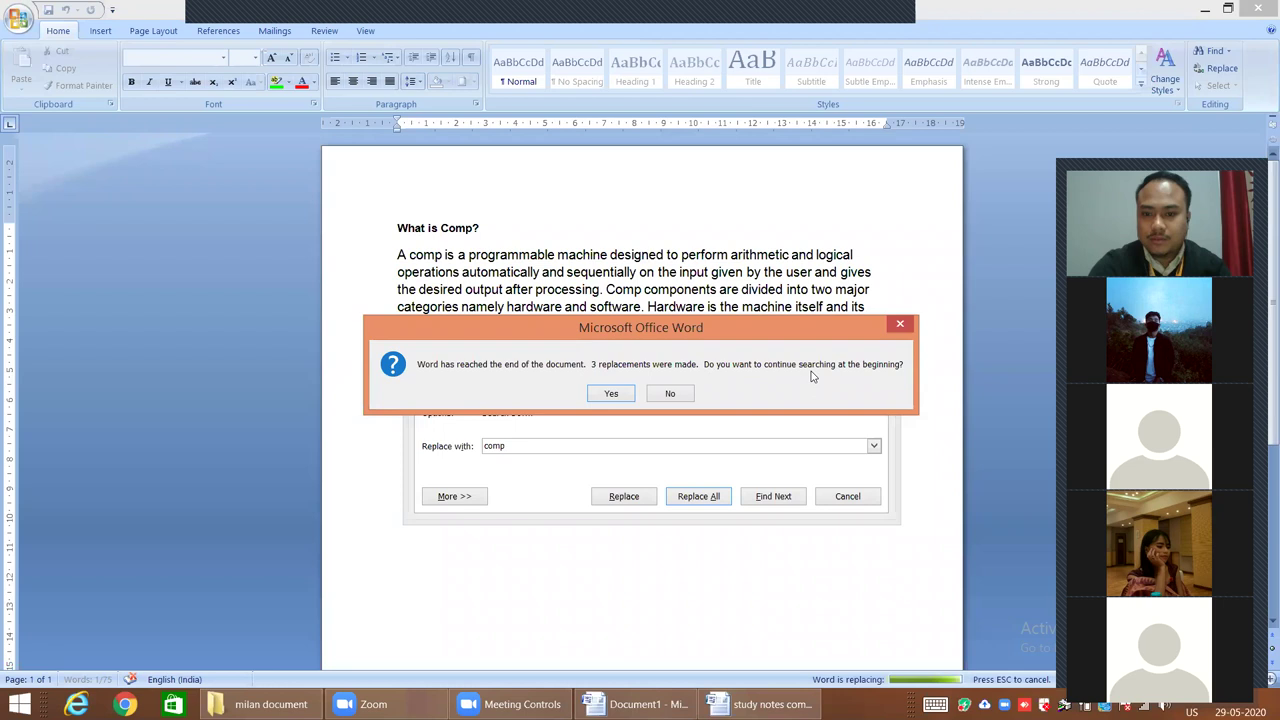
{"action": "left_click", "coordinate": [668, 394]}
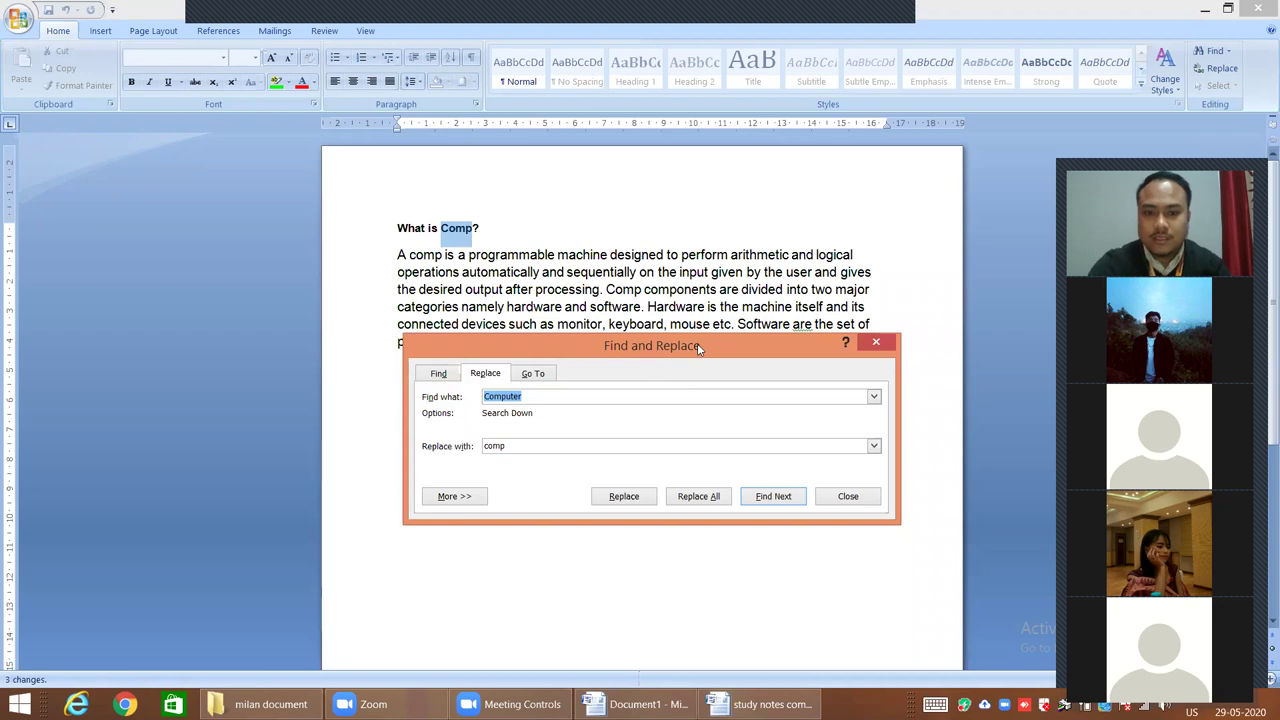
{"action": "left_click_drag", "start_coordinate": [697, 343], "coordinate": [665, 410]}
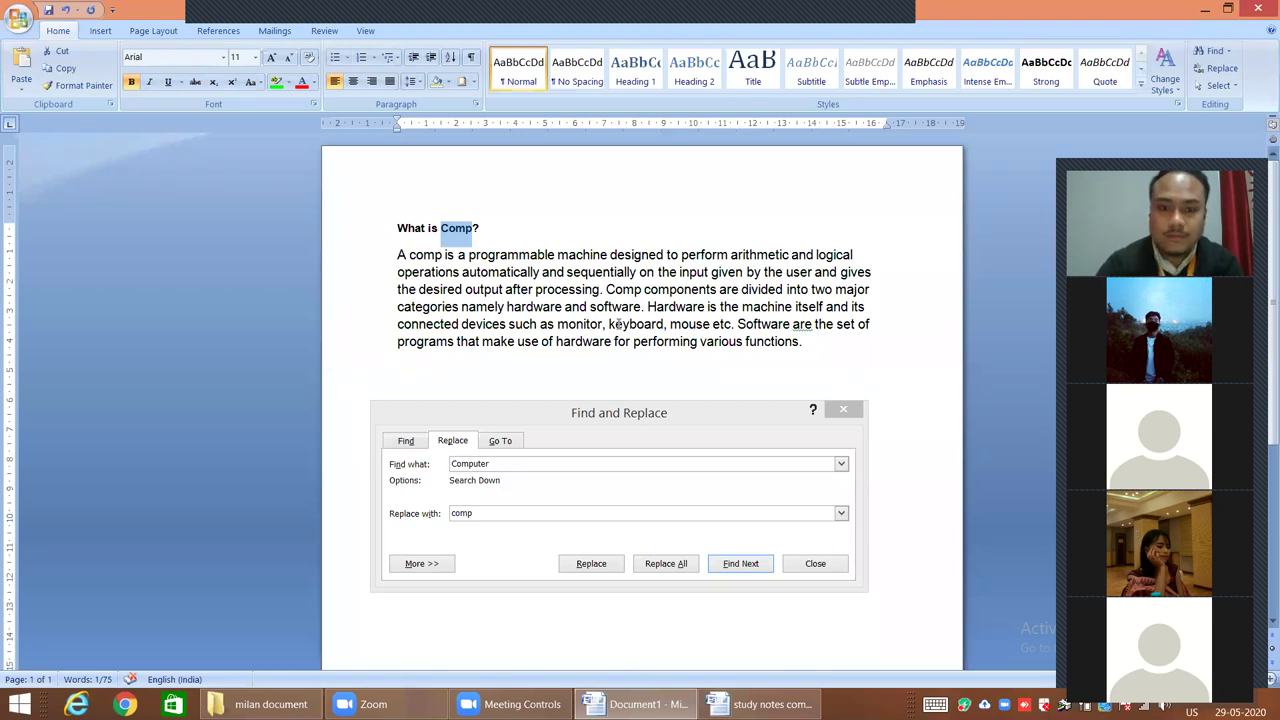
{"action": "left_click", "coordinate": [841, 410]}
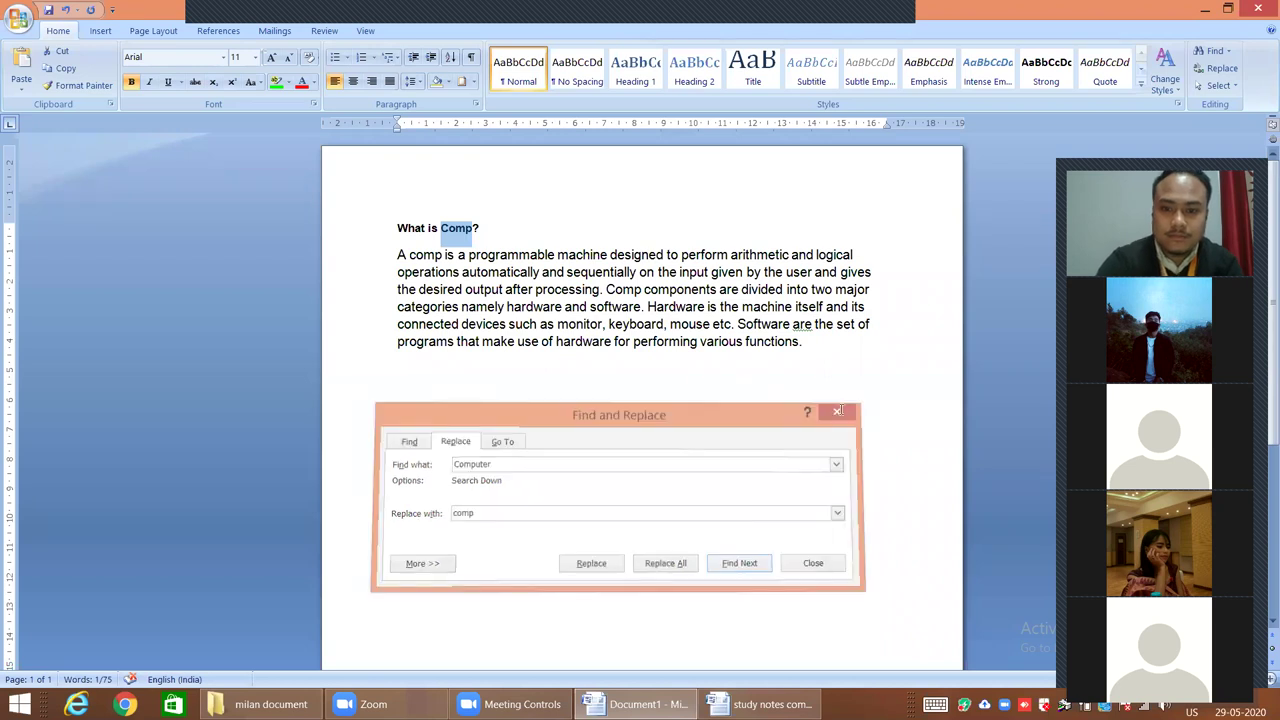